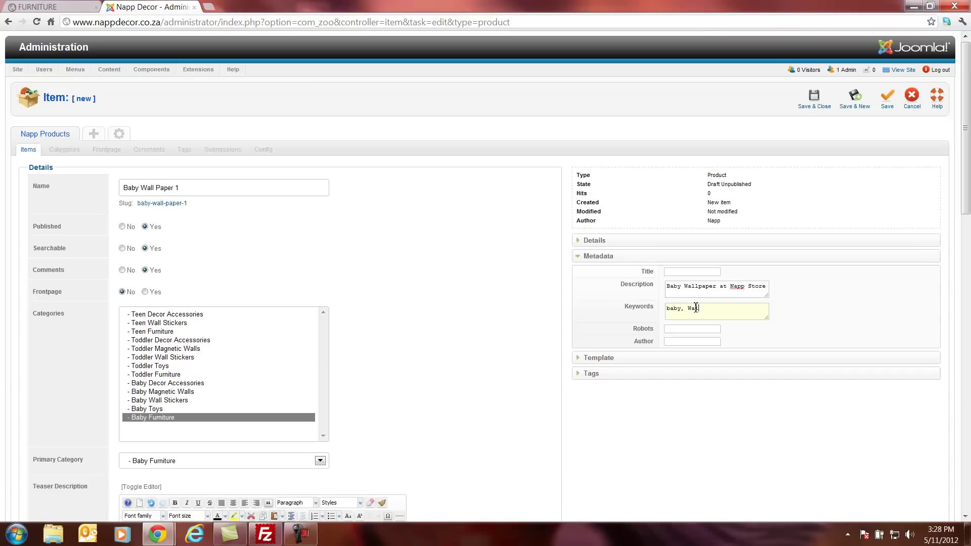
Finish the Keywords metadata so it reads 'baby, Wallpaper, buy, cheap'.
{"action": "type", "text": "lpaper, buy, cheap"}
Save Baby Wall Paper 1, check its bold price line, then save and close to the Items list.
{"action": "left_click", "coordinate": [888, 99]}
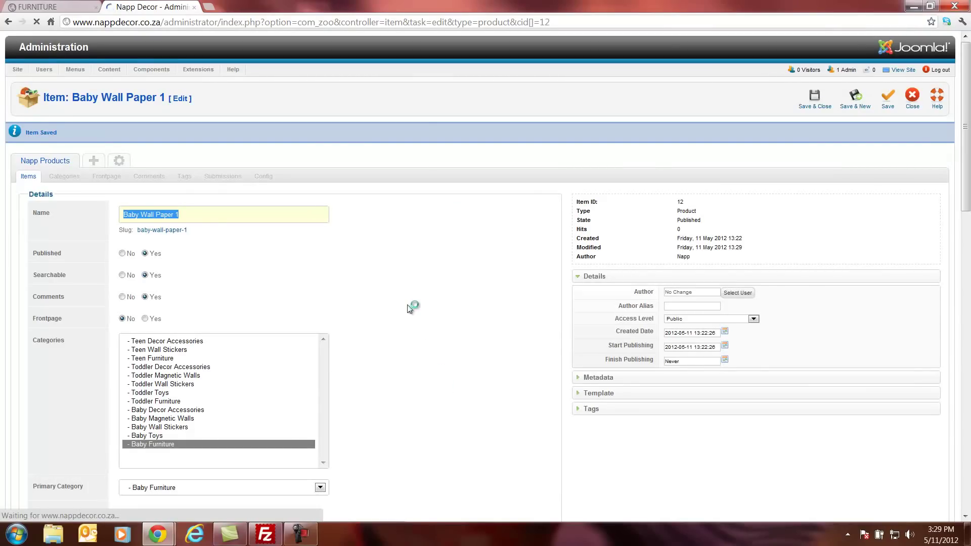
{"action": "scroll", "coordinate": [411, 307], "scroll_direction": "down", "scroll_amount": 10}
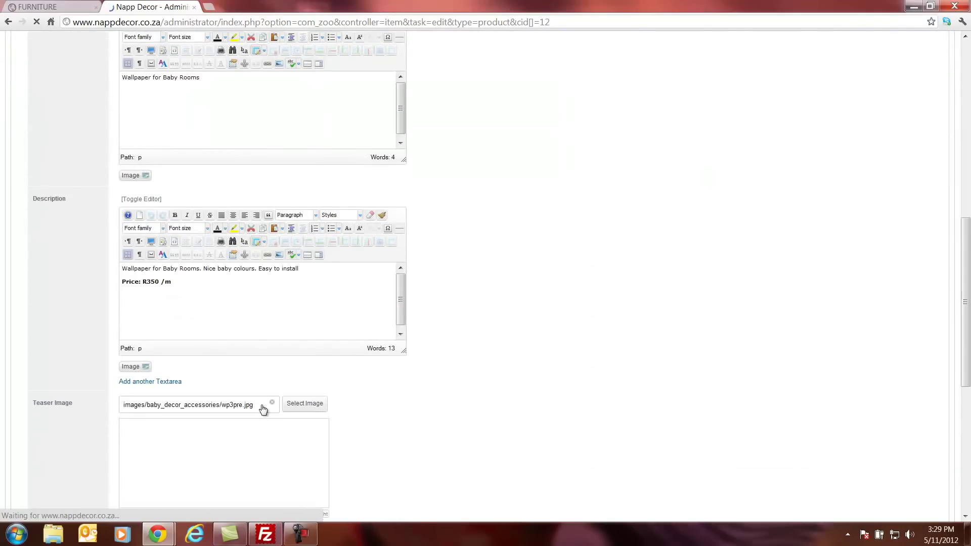
{"action": "left_click", "coordinate": [177, 321]}
{"action": "scroll", "coordinate": [600, 228], "scroll_direction": "up", "scroll_amount": 6}
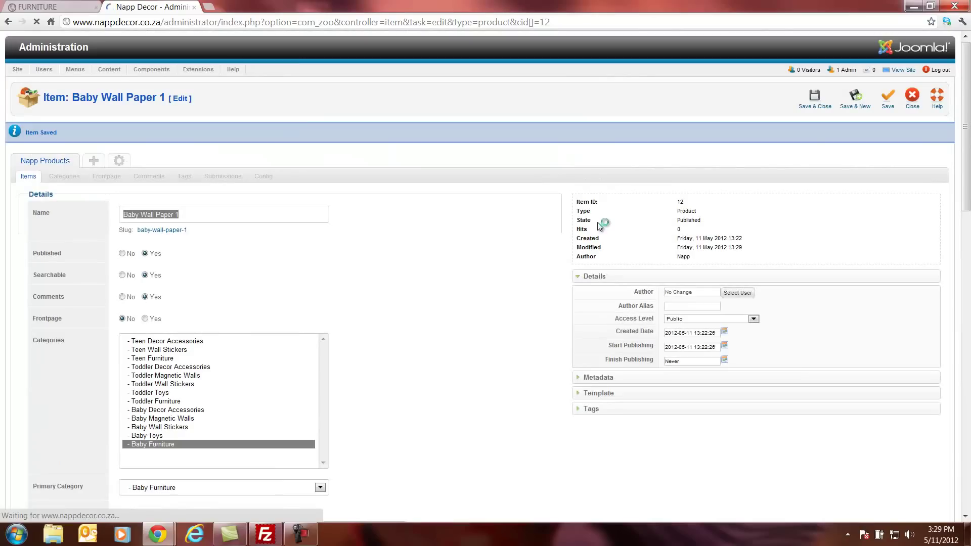
{"action": "left_click", "coordinate": [814, 97]}
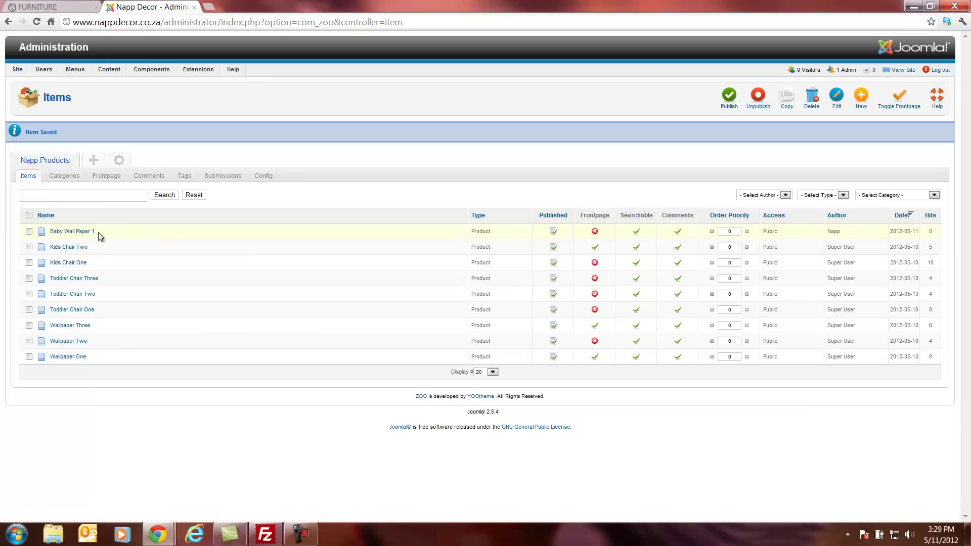
On the live Napp Decor site, browse the BABY menu pages and open the Baby Wall Paper 1 product page.
{"action": "left_click", "coordinate": [37, 8]}
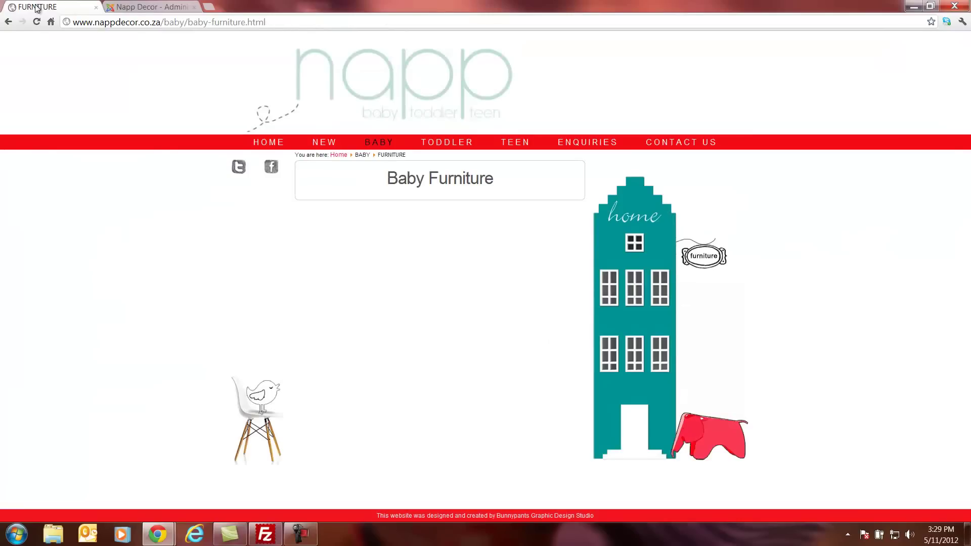
{"action": "mouse_move", "coordinate": [399, 156]}
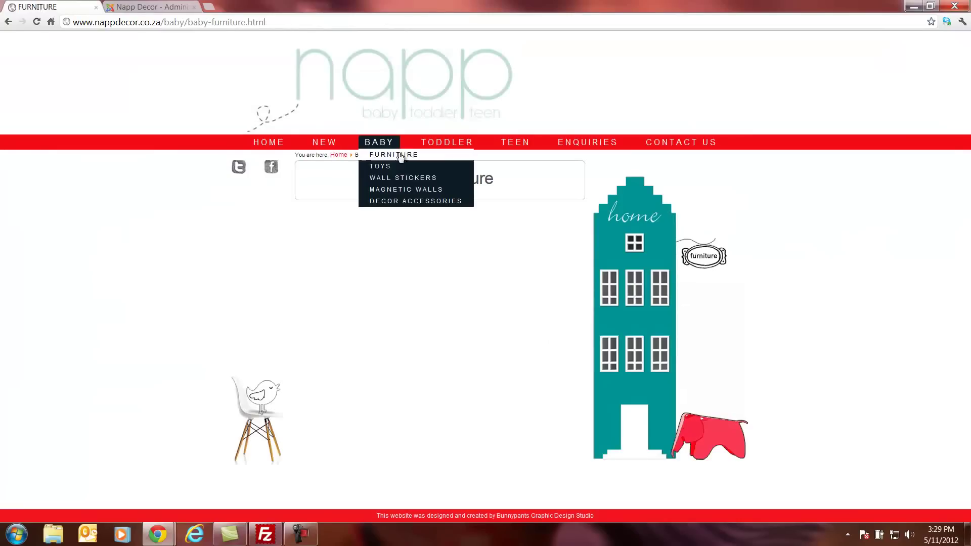
{"action": "left_click", "coordinate": [396, 201]}
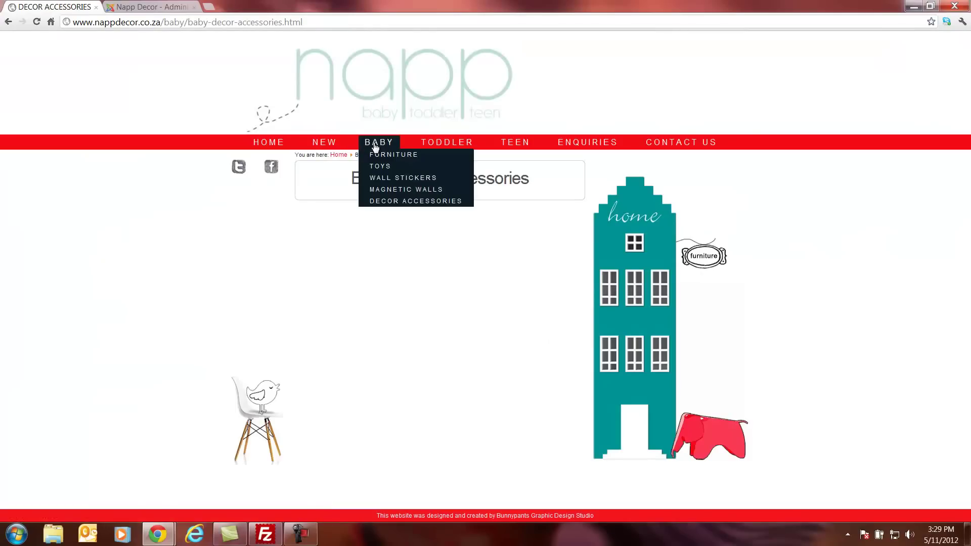
{"action": "left_click", "coordinate": [381, 152]}
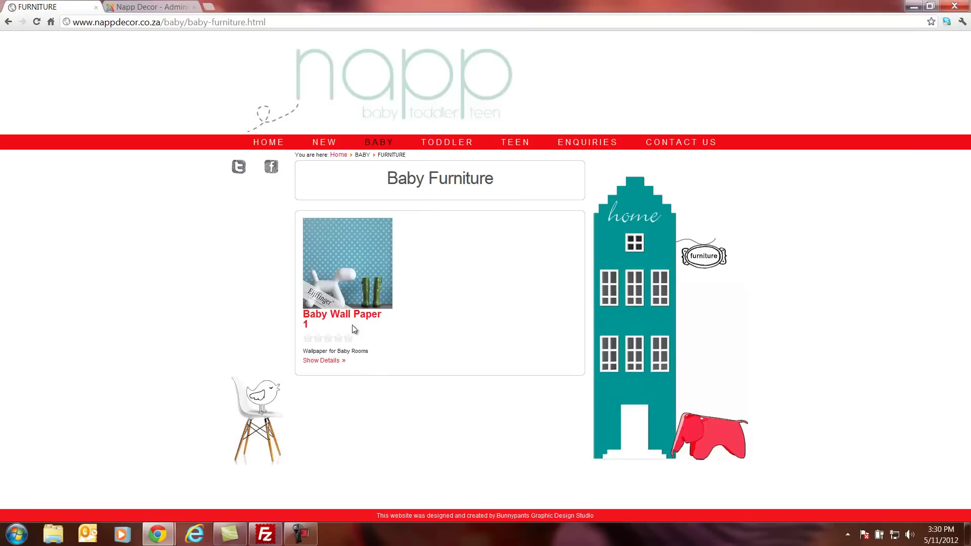
{"action": "left_click", "coordinate": [351, 278]}
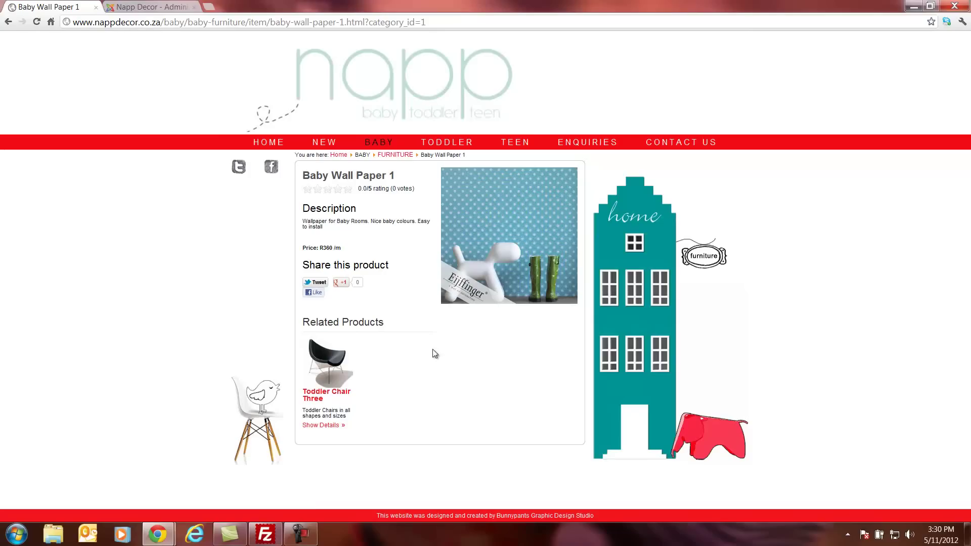
{"action": "mouse_move", "coordinate": [376, 148]}
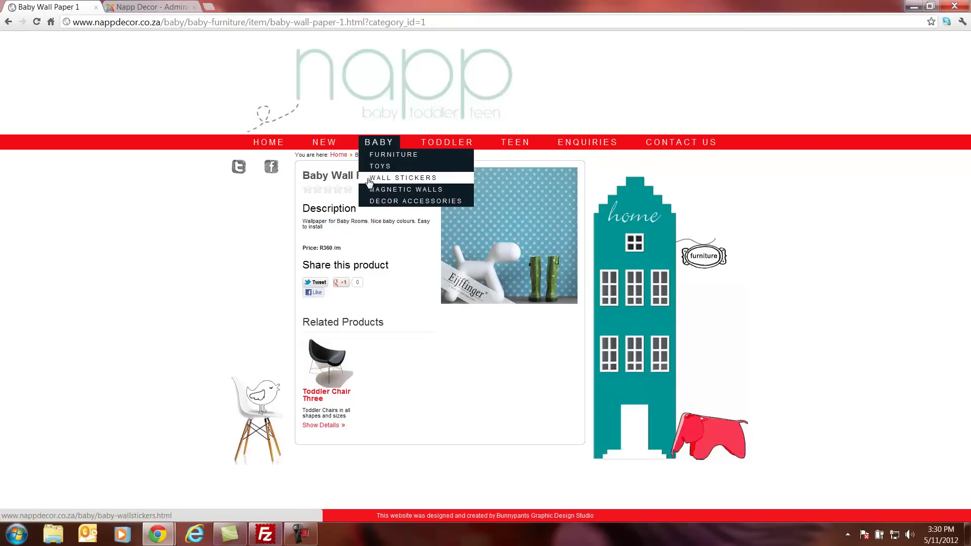
Open Baby Wall Paper 1 in the admin and assign it to the Baby Wall Stickers category.
{"action": "left_click", "coordinate": [132, 10]}
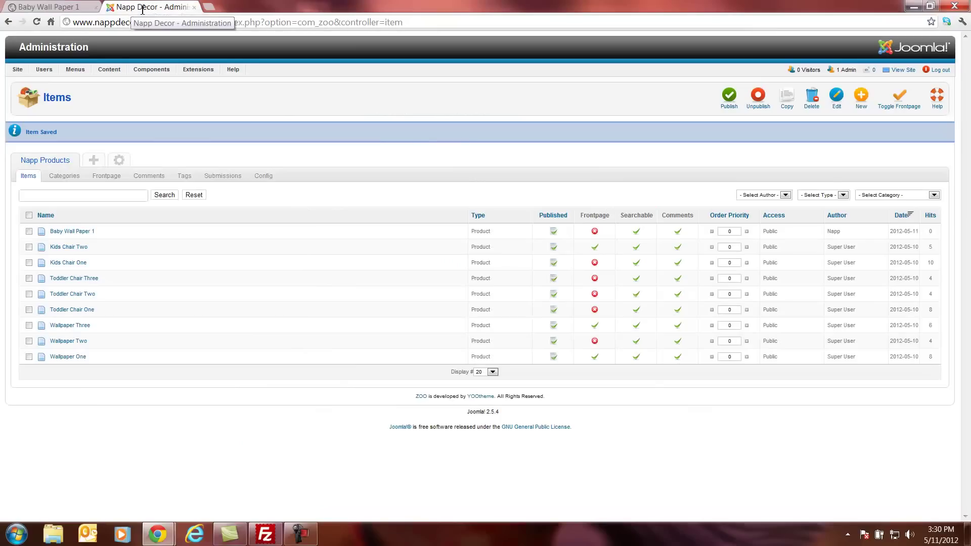
{"action": "left_click", "coordinate": [79, 232]}
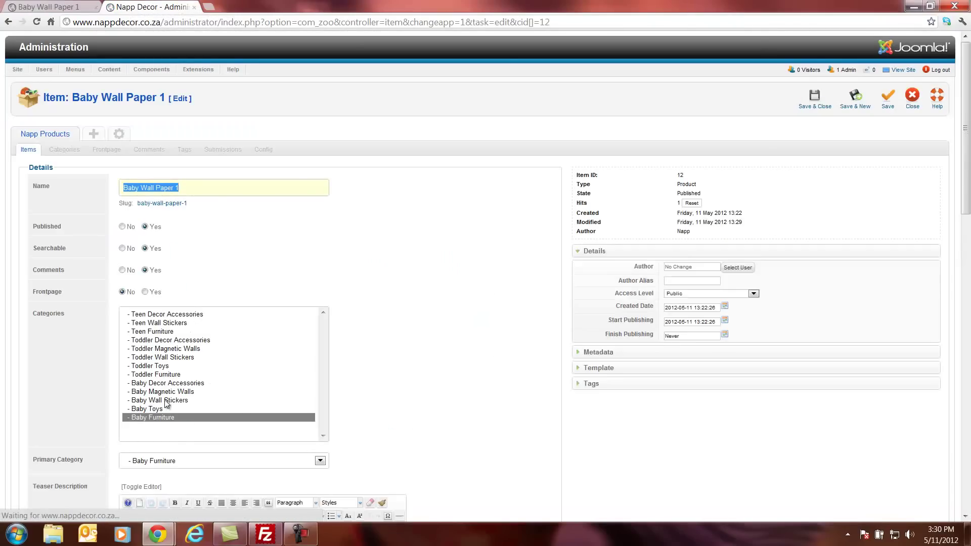
{"action": "scroll", "coordinate": [162, 403], "scroll_direction": "down", "scroll_amount": 1}
{"action": "left_click", "coordinate": [152, 350]}
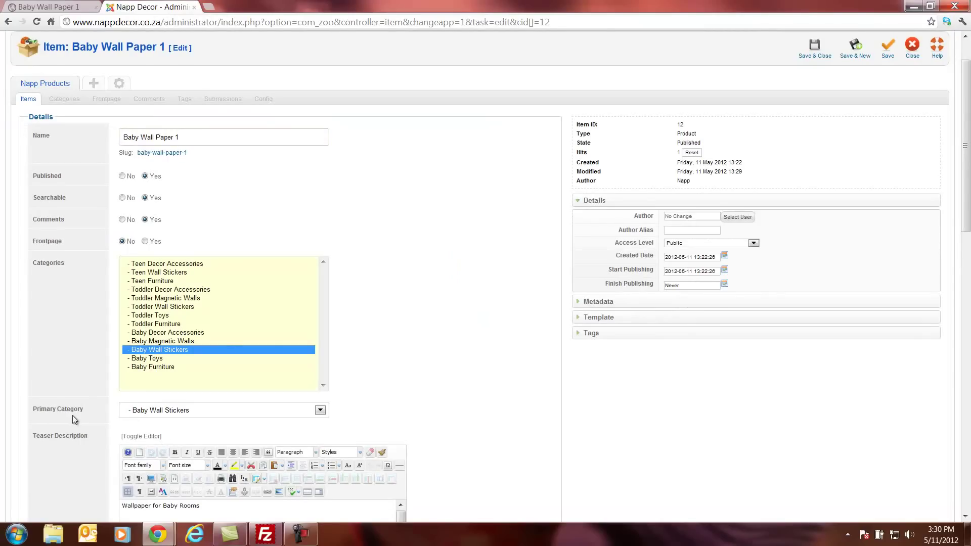
{"action": "scroll", "coordinate": [439, 383], "scroll_direction": "up", "scroll_amount": 1}
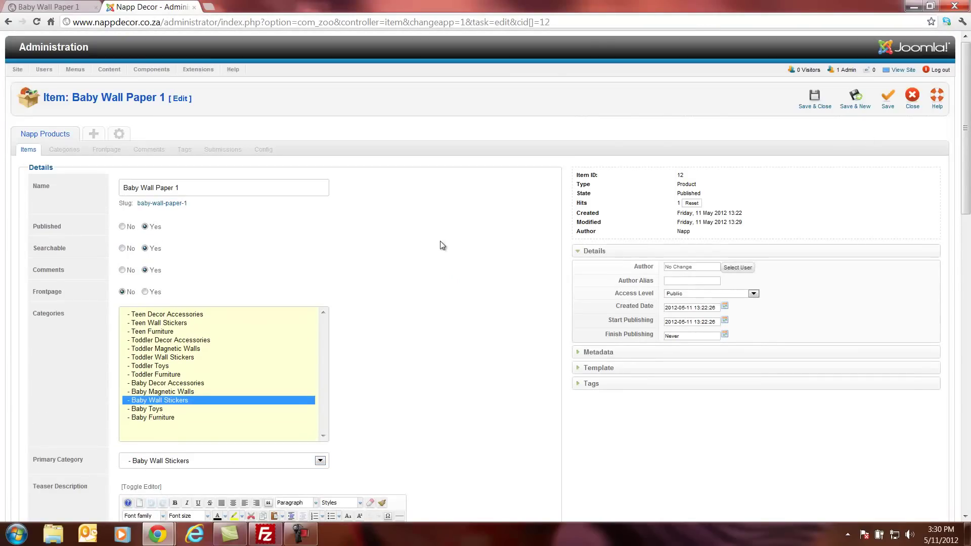
Remove the Toddler Chair Three related product, then save and close the item.
{"action": "scroll", "coordinate": [442, 245], "scroll_direction": "down", "scroll_amount": 16}
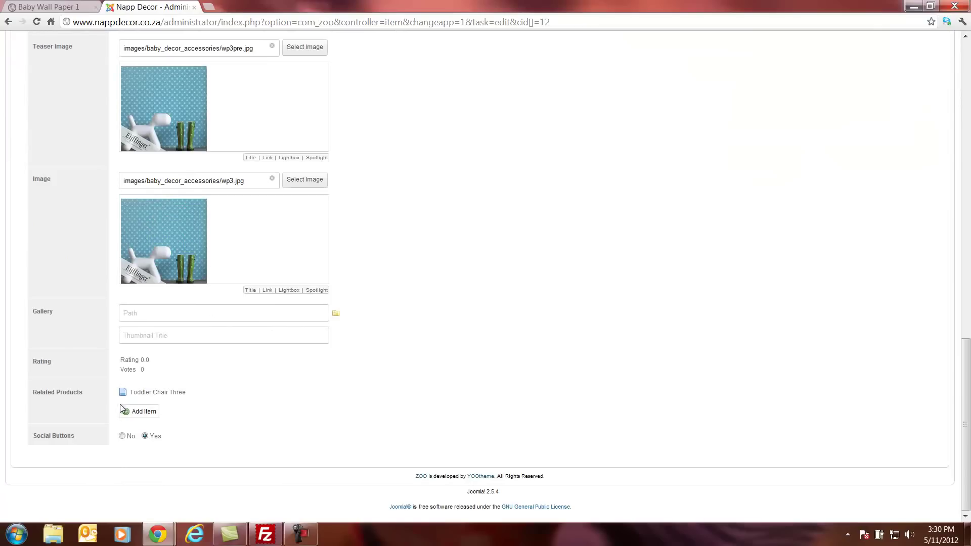
{"action": "mouse_move", "coordinate": [121, 393]}
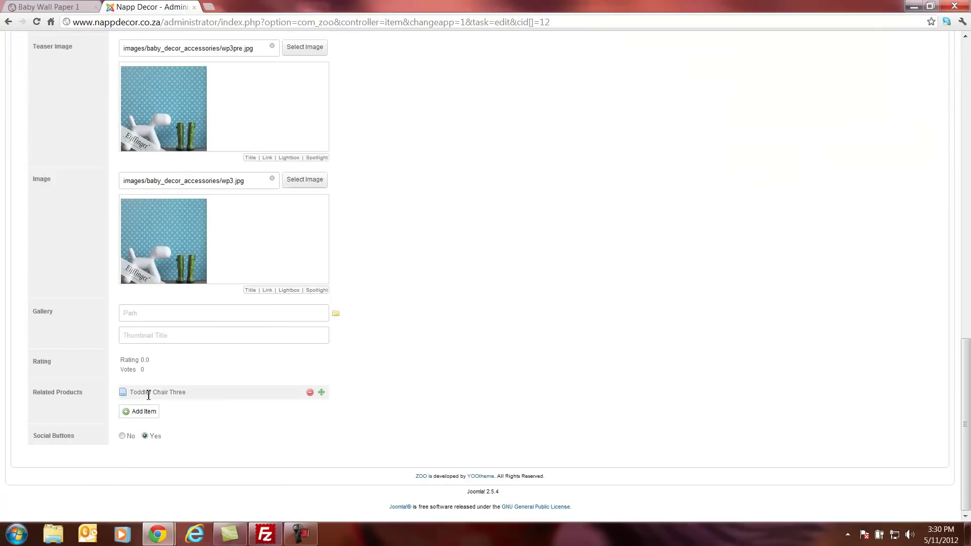
{"action": "left_click", "coordinate": [310, 394]}
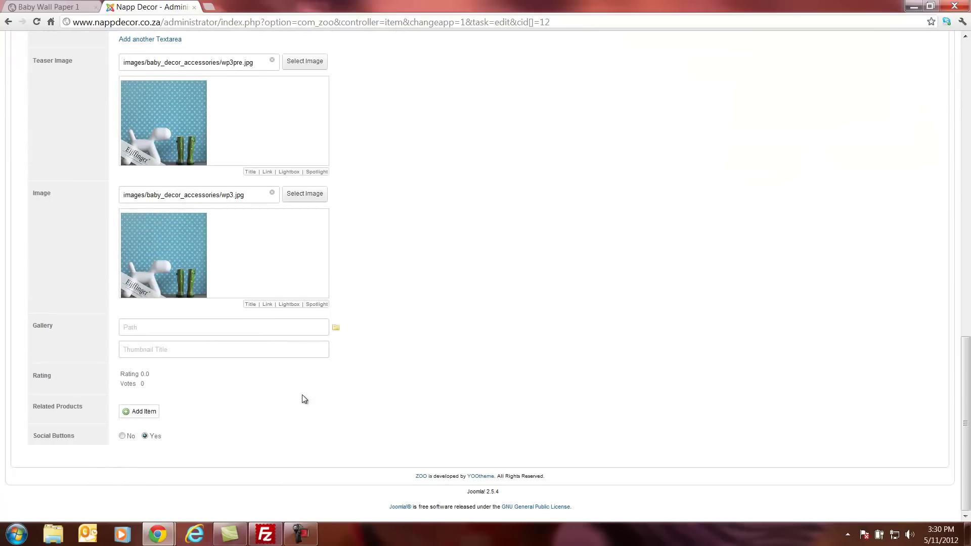
{"action": "scroll", "coordinate": [552, 260], "scroll_direction": "up", "scroll_amount": 16}
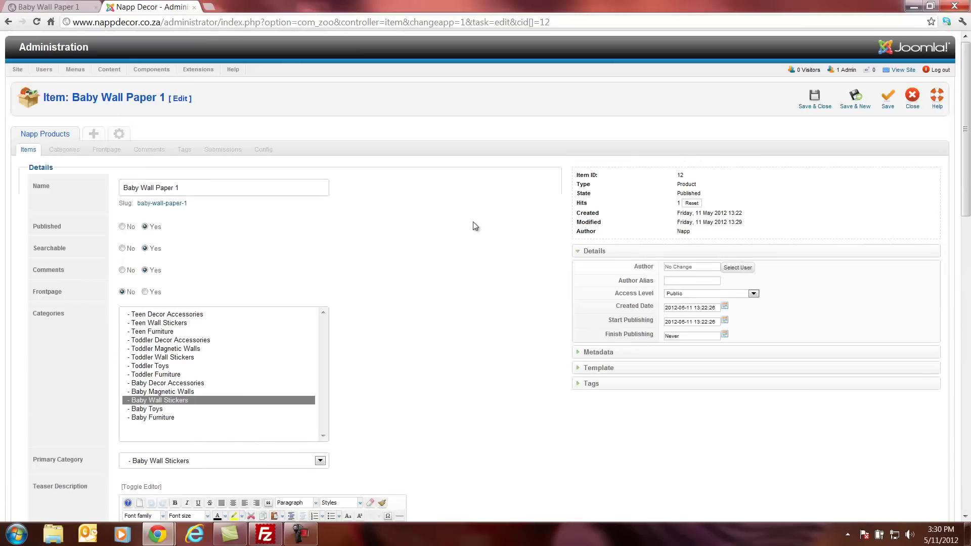
{"action": "left_click", "coordinate": [814, 96]}
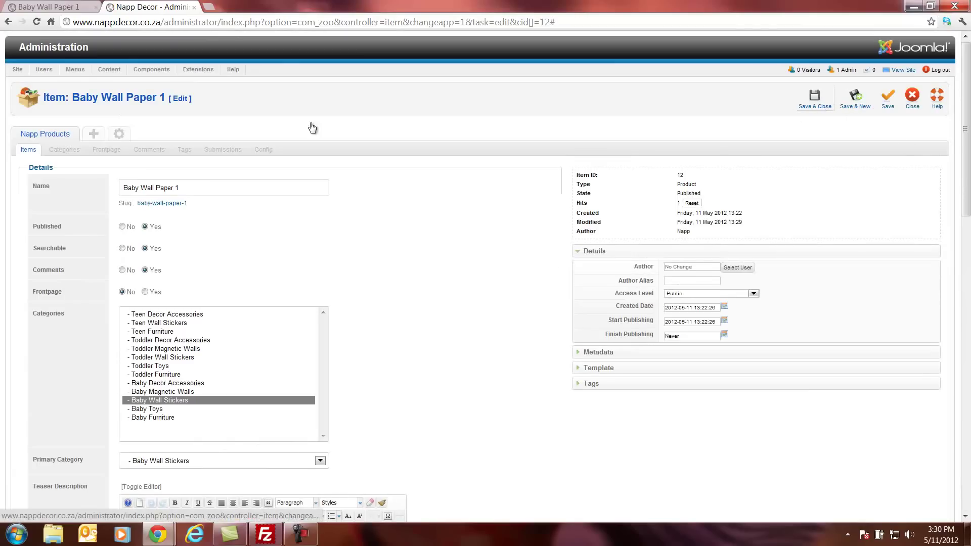
Check Baby Wall Paper 1 on the live Baby Wall Stickers page, then return to the admin.
{"action": "left_click", "coordinate": [52, 6]}
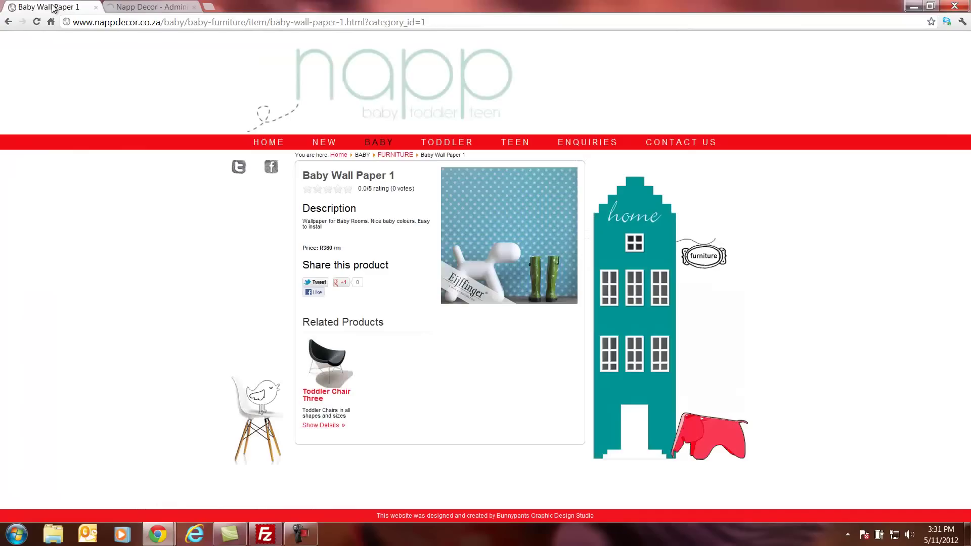
{"action": "left_click", "coordinate": [115, 23]}
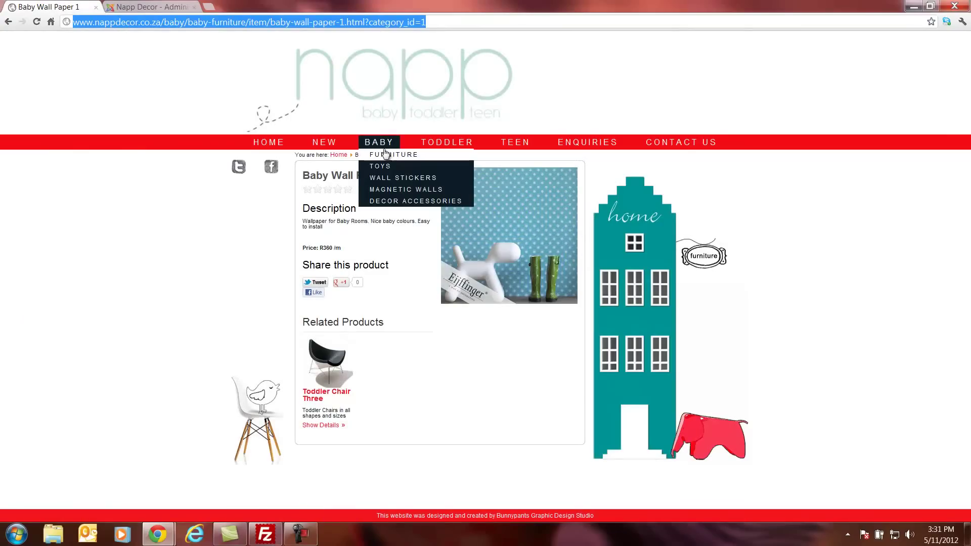
{"action": "left_click", "coordinate": [389, 200]}
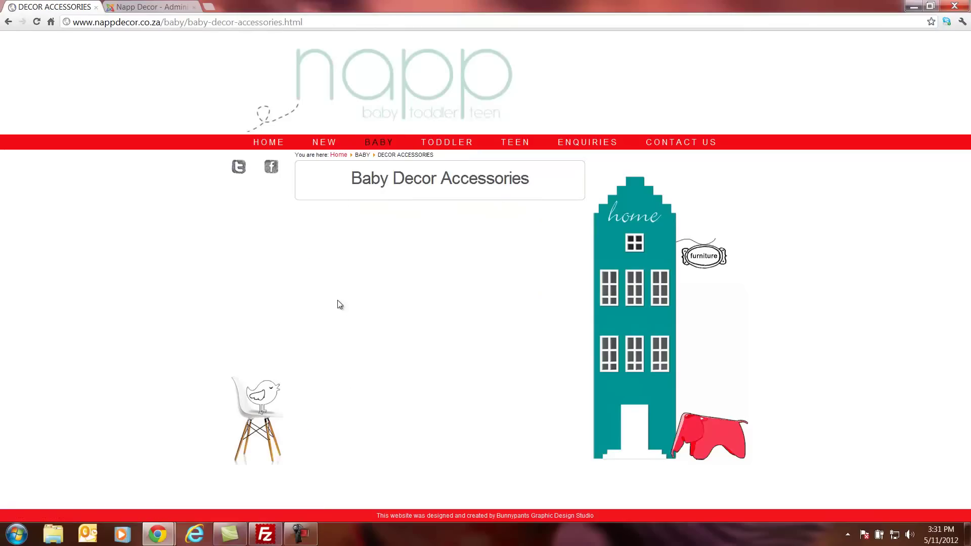
{"action": "mouse_move", "coordinate": [380, 144]}
{"action": "left_click", "coordinate": [387, 177]}
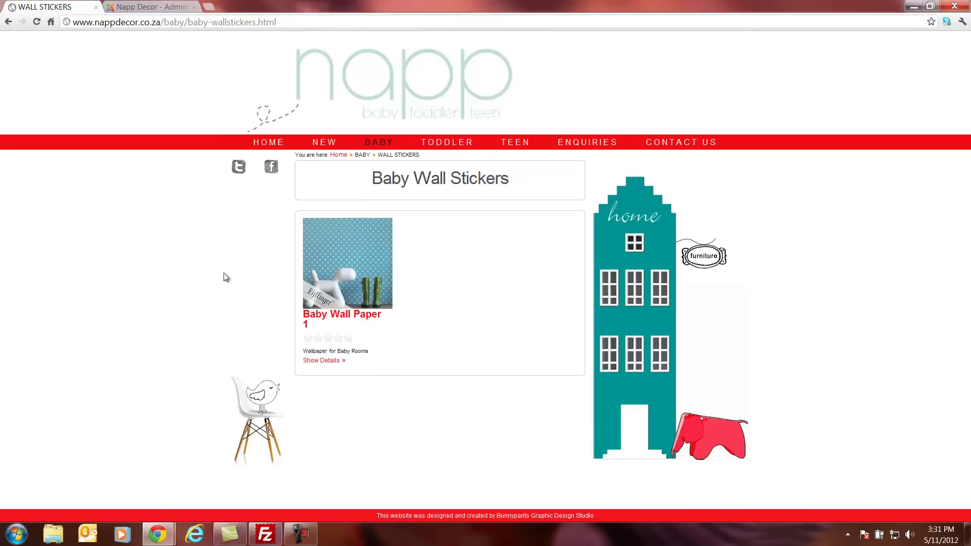
{"action": "left_click", "coordinate": [152, 7]}
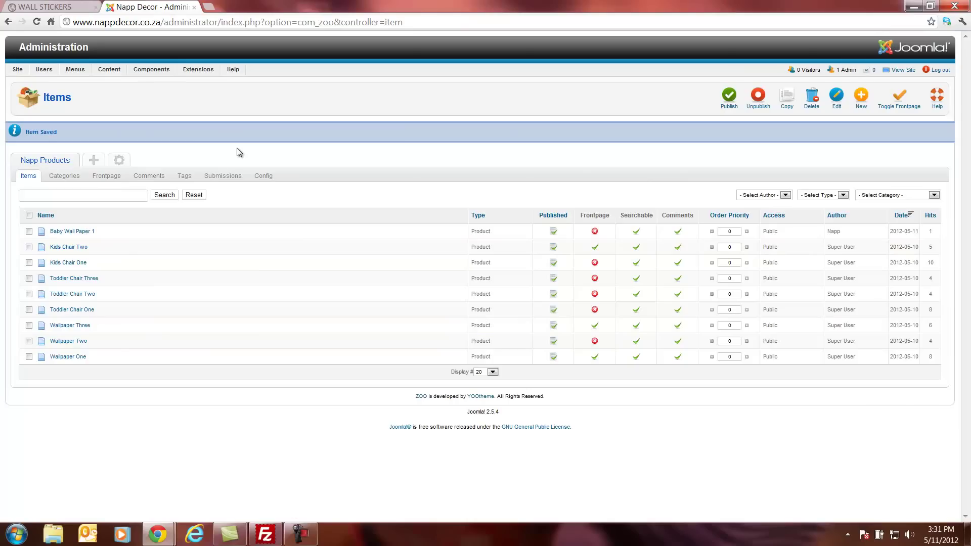
In the Media Manager, delete wp3.jpg and wp3pre.jpg from the baby_decor_accessories folder.
{"action": "left_click", "coordinate": [28, 82]}
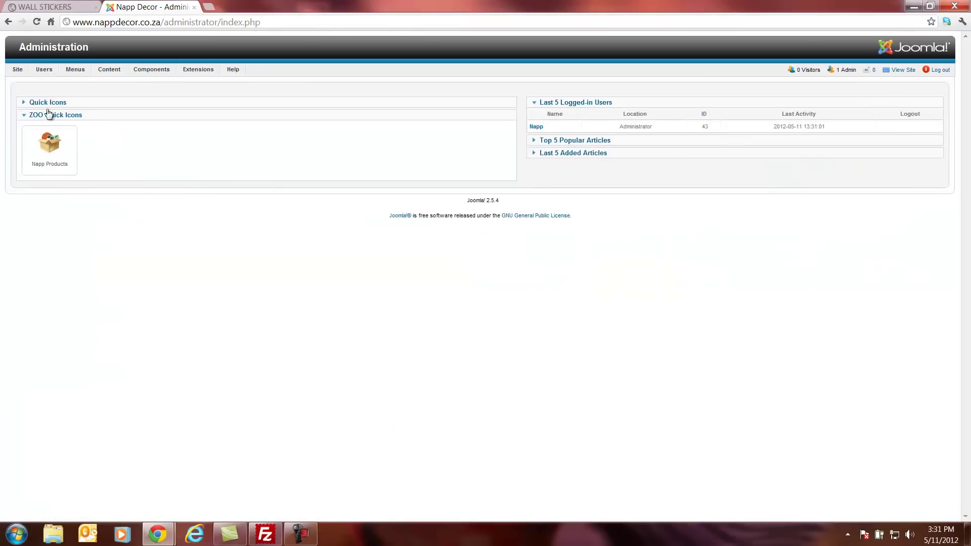
{"action": "left_click", "coordinate": [33, 103]}
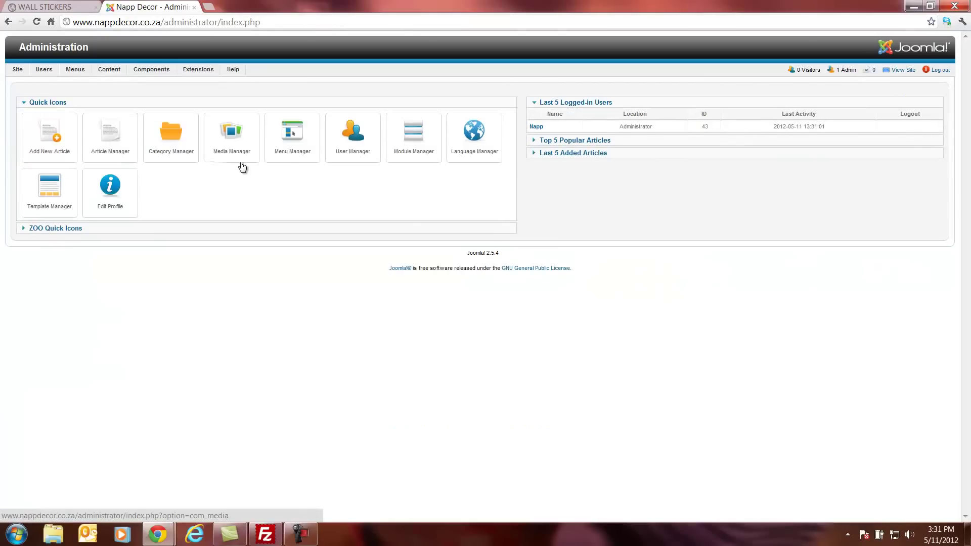
{"action": "left_click", "coordinate": [238, 145]}
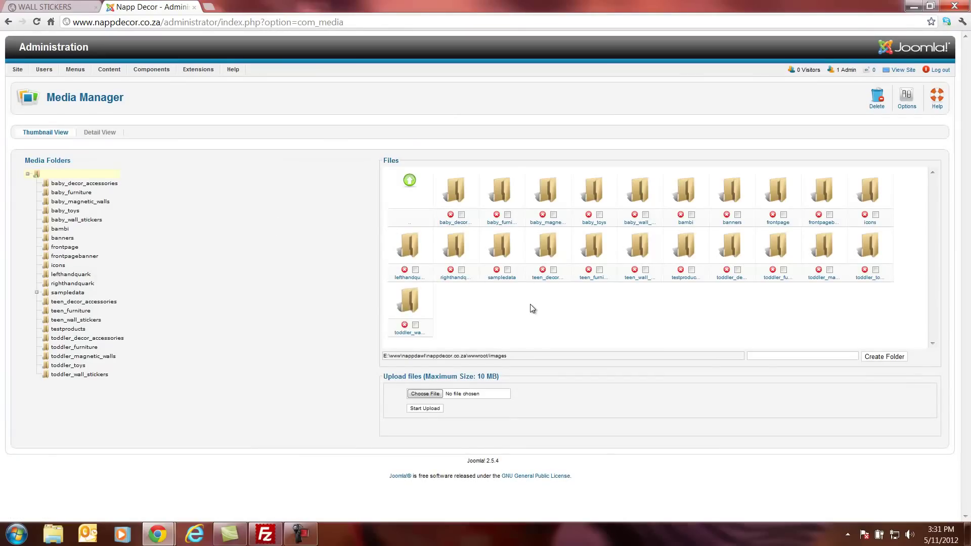
{"action": "left_click", "coordinate": [455, 199]}
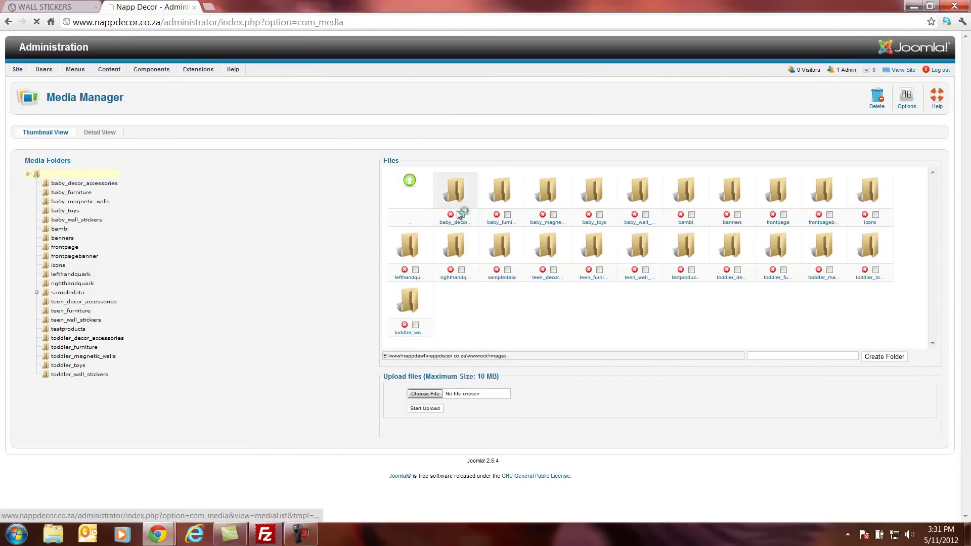
{"action": "left_click", "coordinate": [462, 214]}
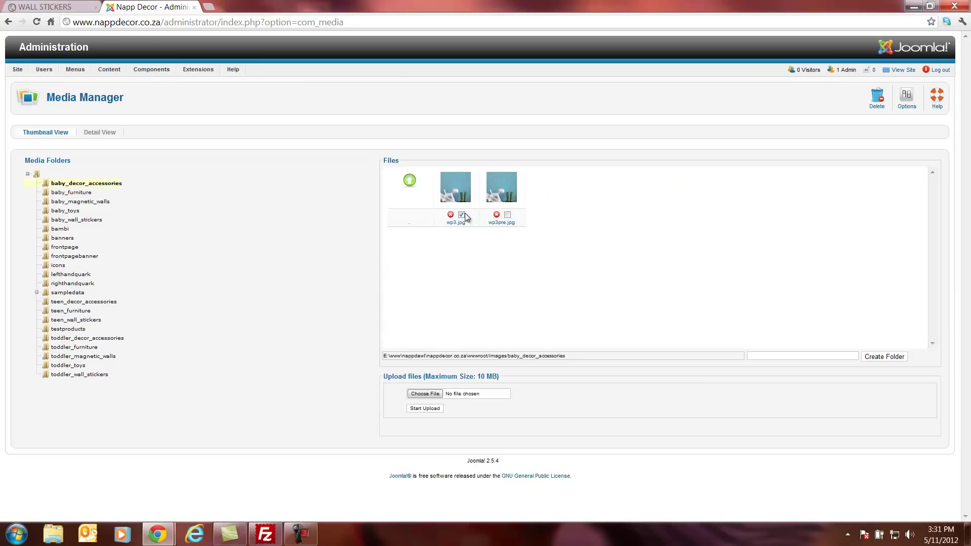
{"action": "left_click", "coordinate": [877, 108]}
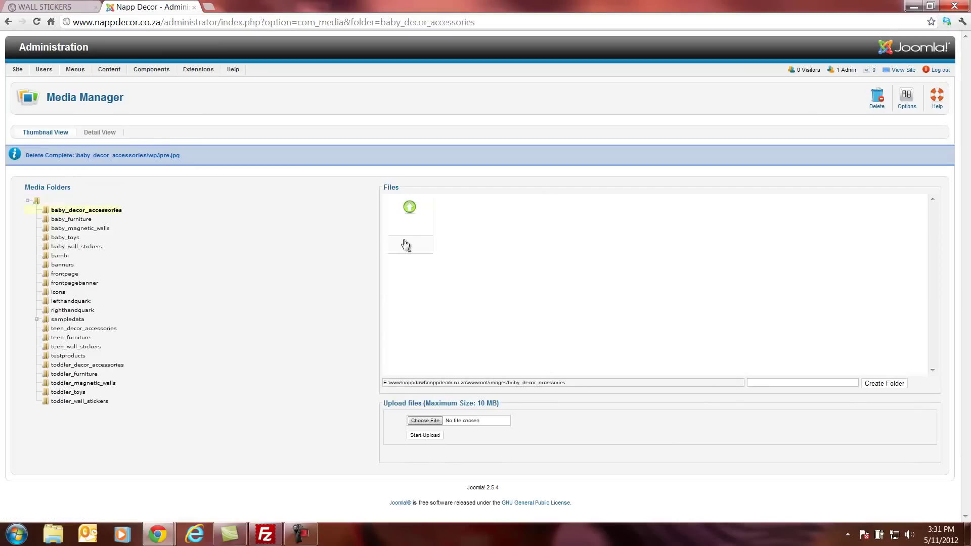
Open the baby_wall_stickers media folder and bring up the file chooser on the Teen Chairs pictures.
{"action": "left_click", "coordinate": [408, 225]}
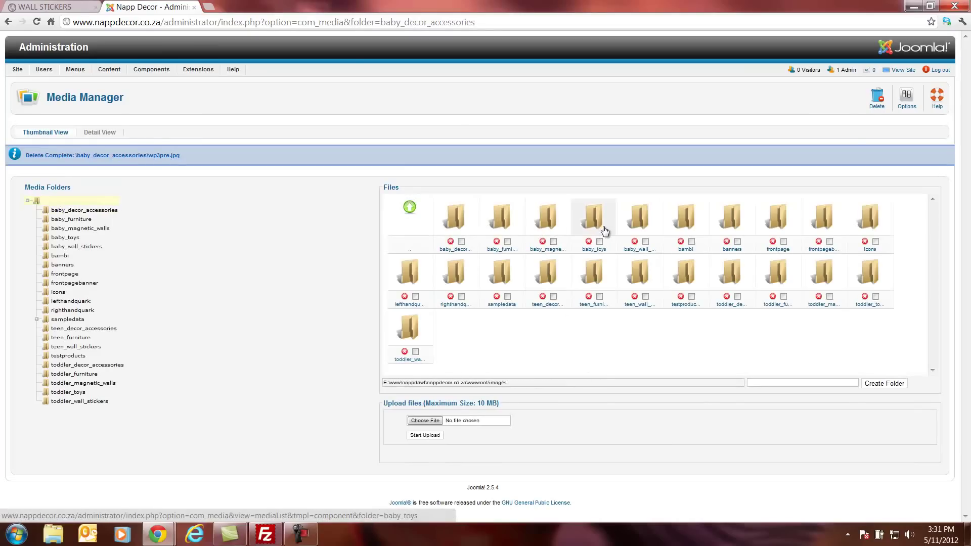
{"action": "left_click", "coordinate": [643, 223]}
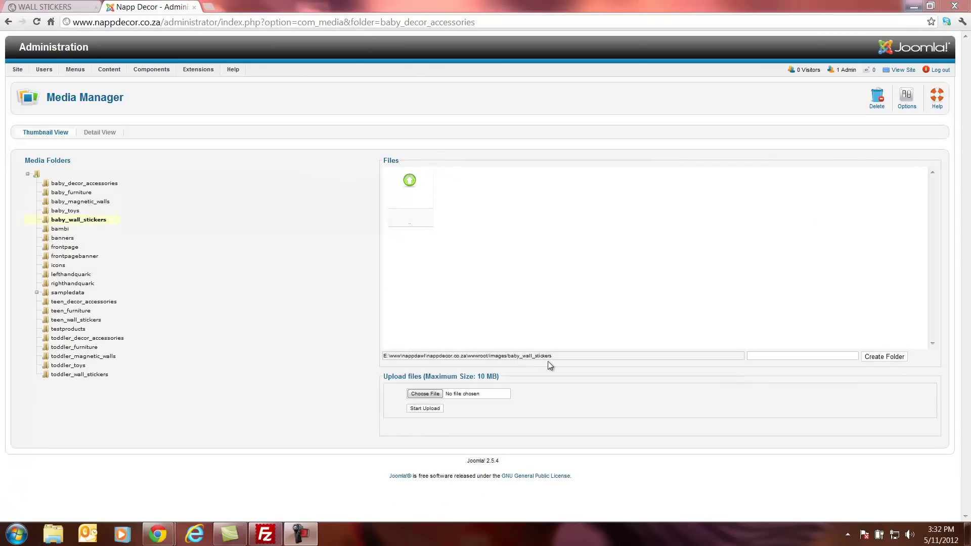
{"action": "left_click", "coordinate": [427, 395]}
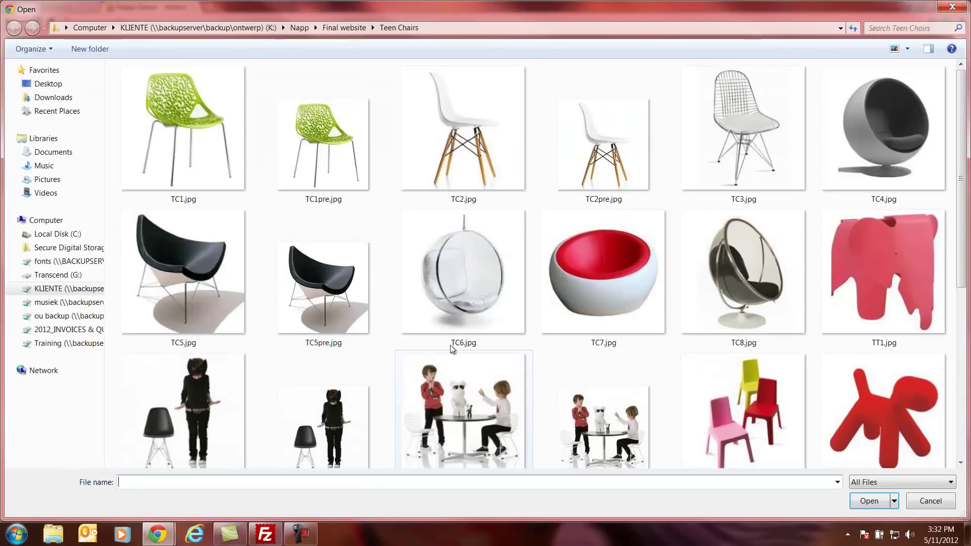
Upload WP3.jpg and WP3pre.jpg into the baby_wall_stickers folder.
{"action": "scroll", "coordinate": [964, 180], "scroll_direction": "down", "scroll_amount": 6}
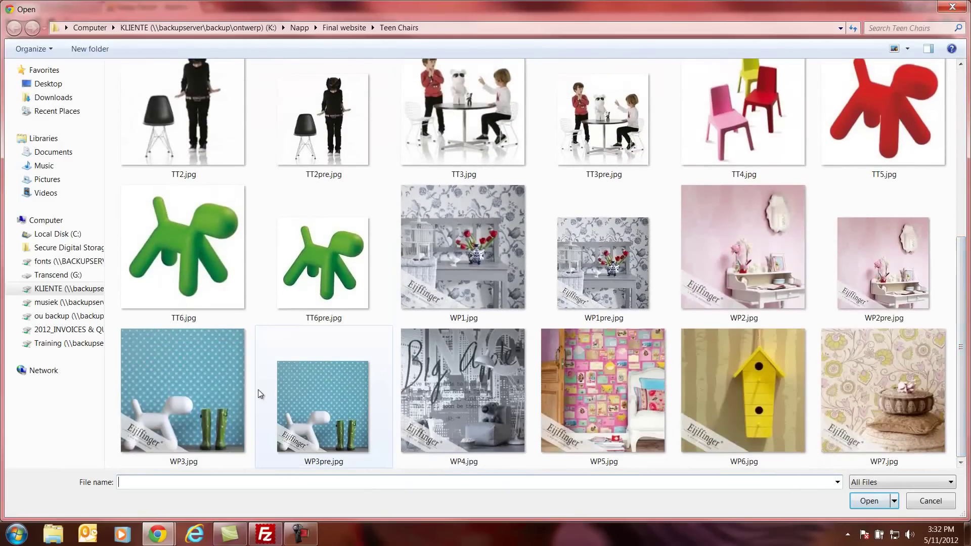
{"action": "double_click", "coordinate": [175, 385]}
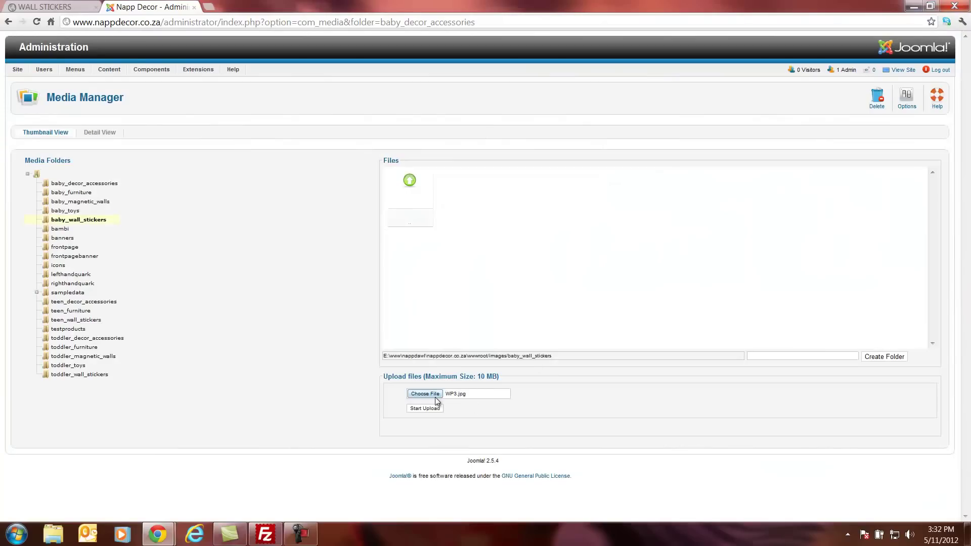
{"action": "left_click", "coordinate": [425, 408]}
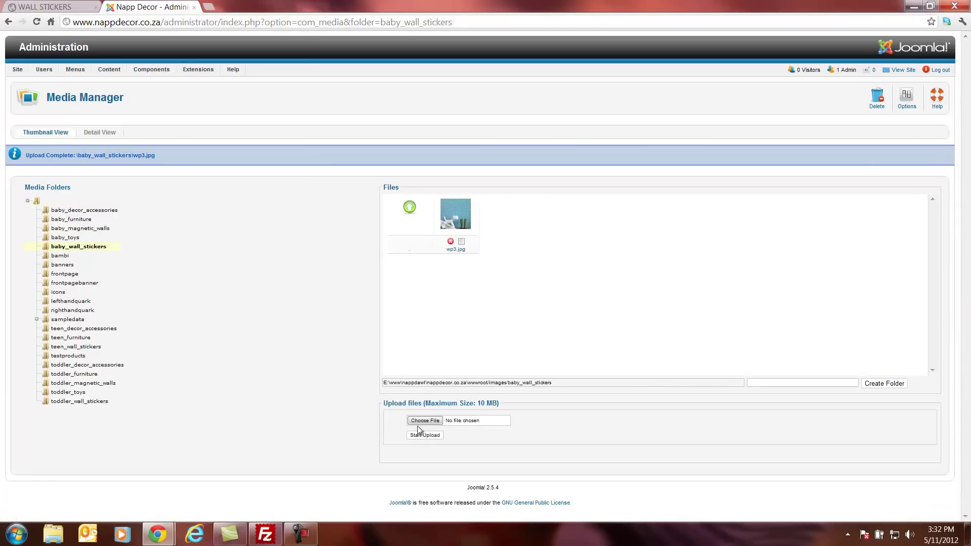
{"action": "left_click", "coordinate": [422, 421]}
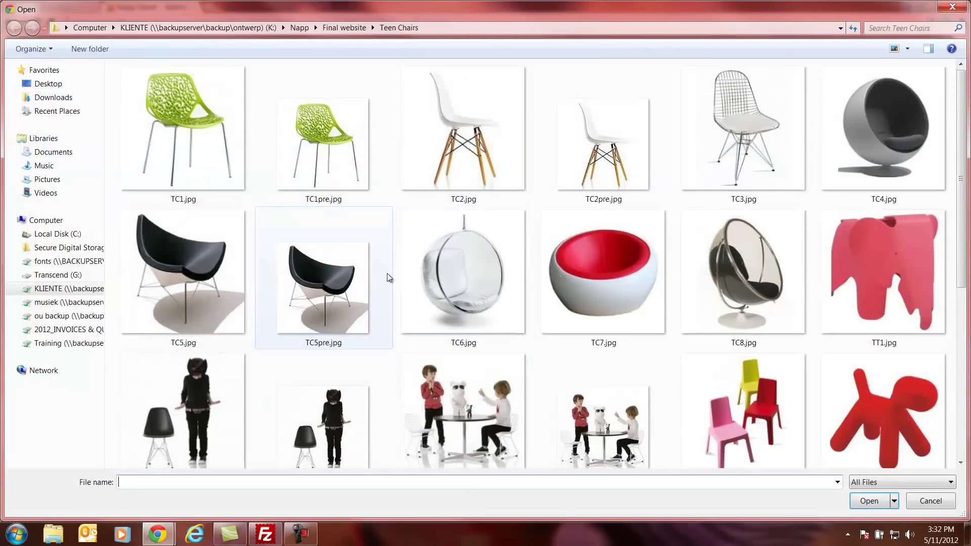
{"action": "left_click_drag", "start_coordinate": [961, 260], "coordinate": [968, 428]}
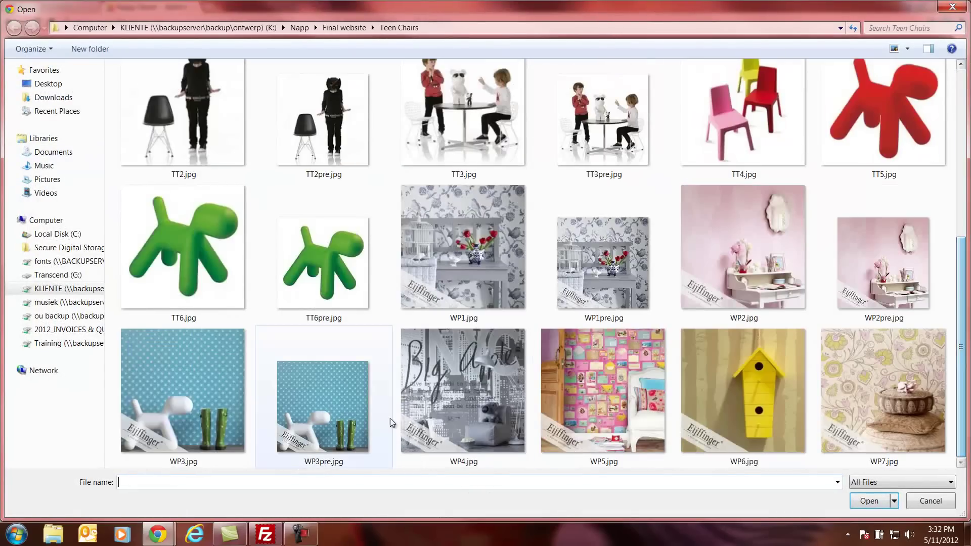
{"action": "double_click", "coordinate": [329, 402]}
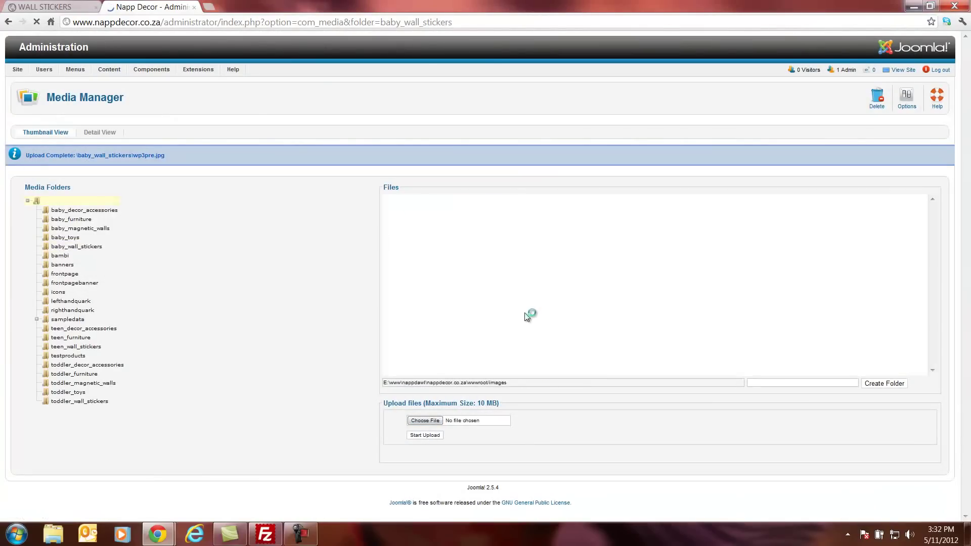
Reload the live Baby Wall Stickers page to check the product image, then return to the admin.
{"action": "left_click", "coordinate": [38, 10]}
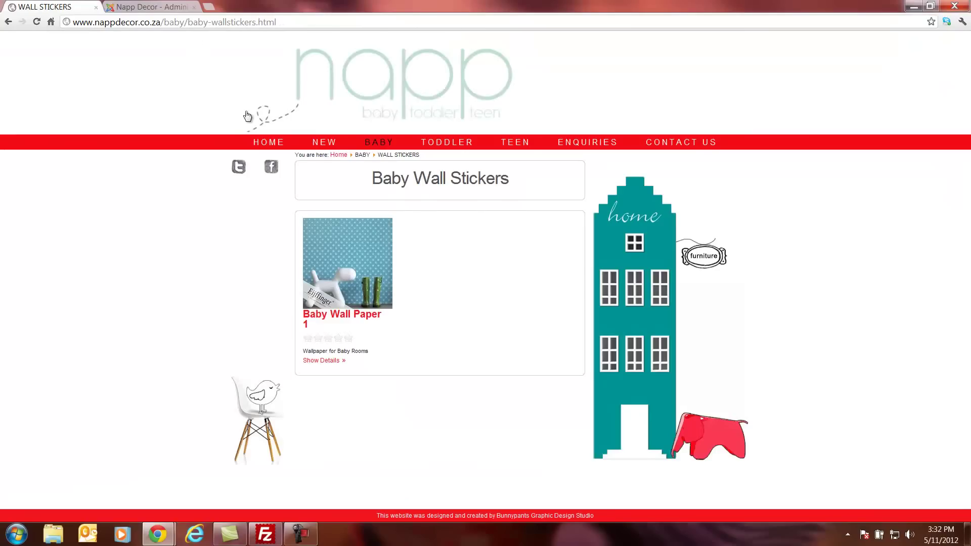
{"action": "key", "text": "F5"}
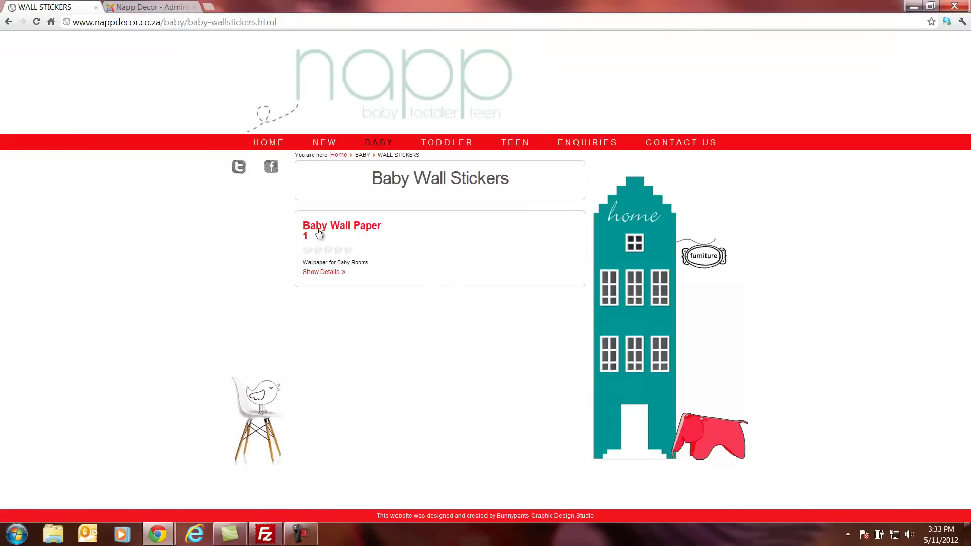
{"action": "left_click", "coordinate": [137, 9]}
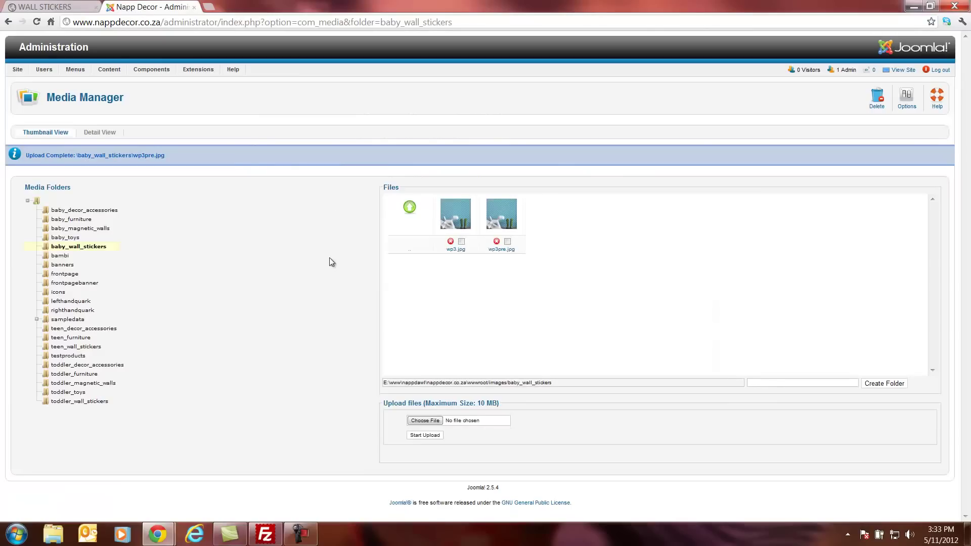
Go via the control panel's ZOO quick icons to Napp Products and open Baby Wall Paper 1.
{"action": "left_click", "coordinate": [412, 250]}
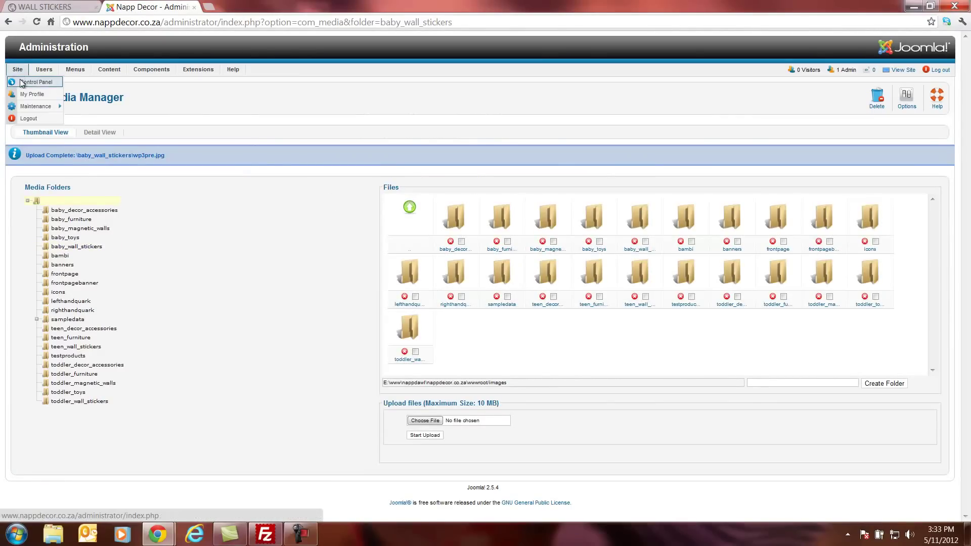
{"action": "left_click", "coordinate": [22, 82]}
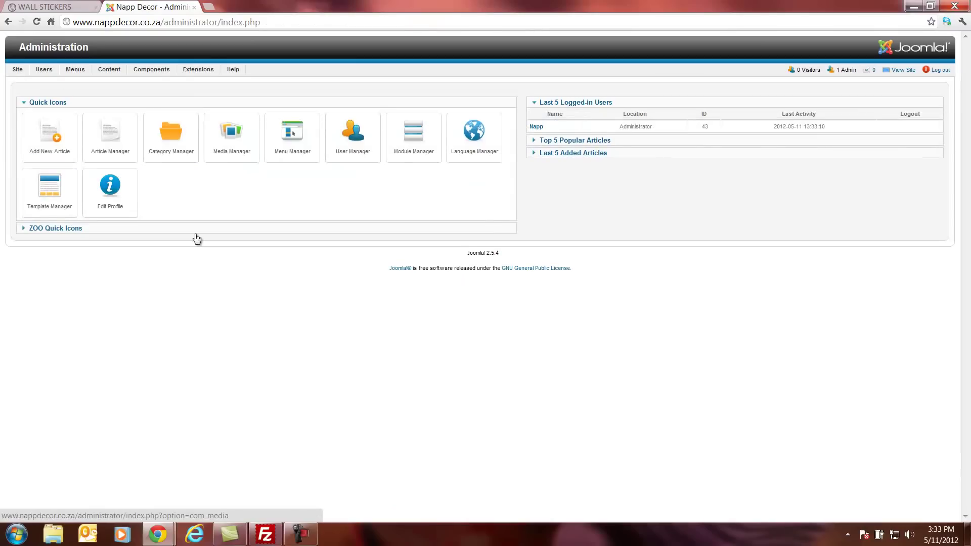
{"action": "left_click", "coordinate": [63, 230]}
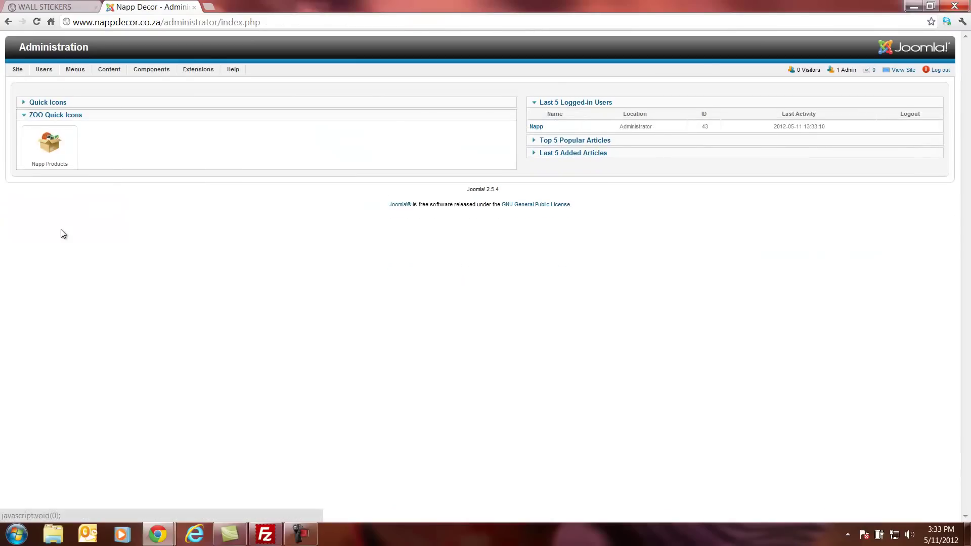
{"action": "left_click", "coordinate": [49, 145]}
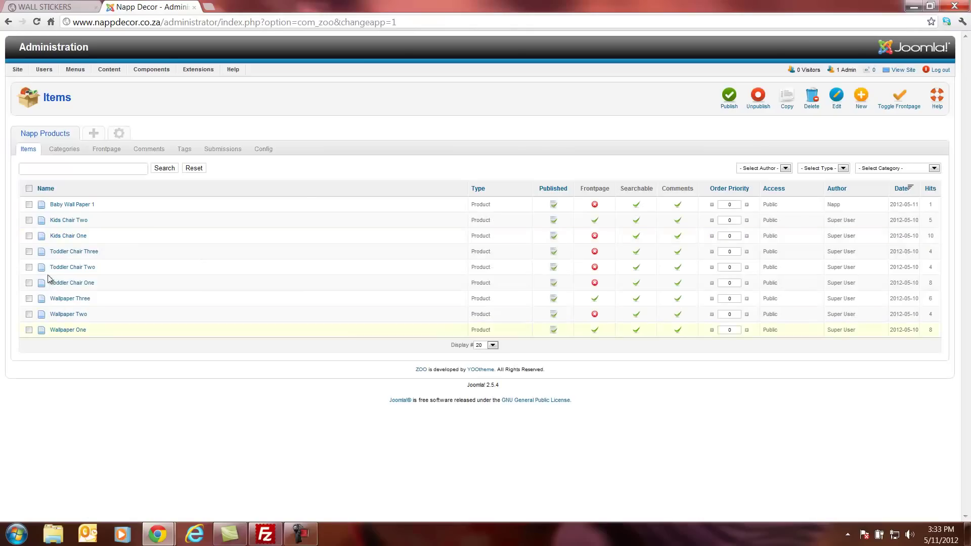
{"action": "left_click", "coordinate": [55, 205]}
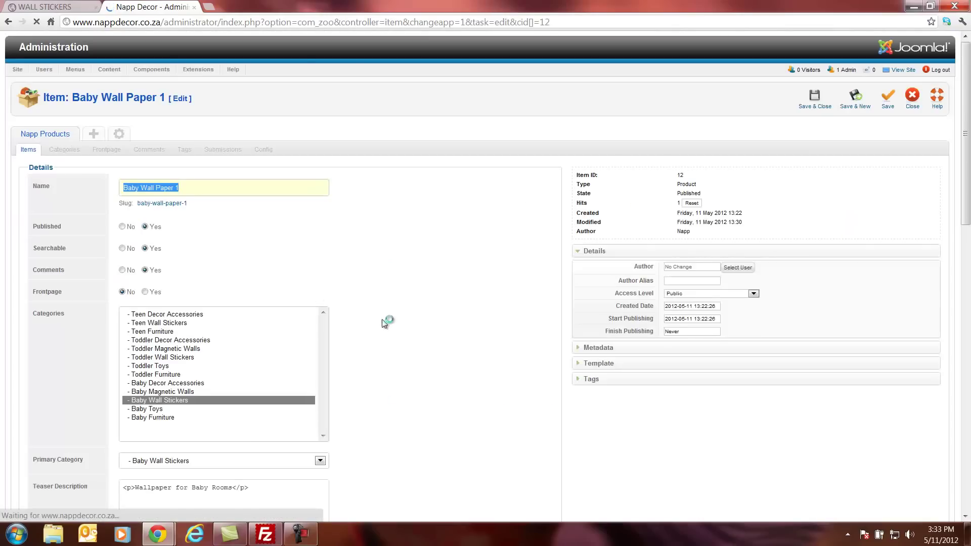
Set the teaser image to wp3pre.jpg from the baby_wall_stickers folder.
{"action": "scroll", "coordinate": [393, 294], "scroll_direction": "down", "scroll_amount": 15}
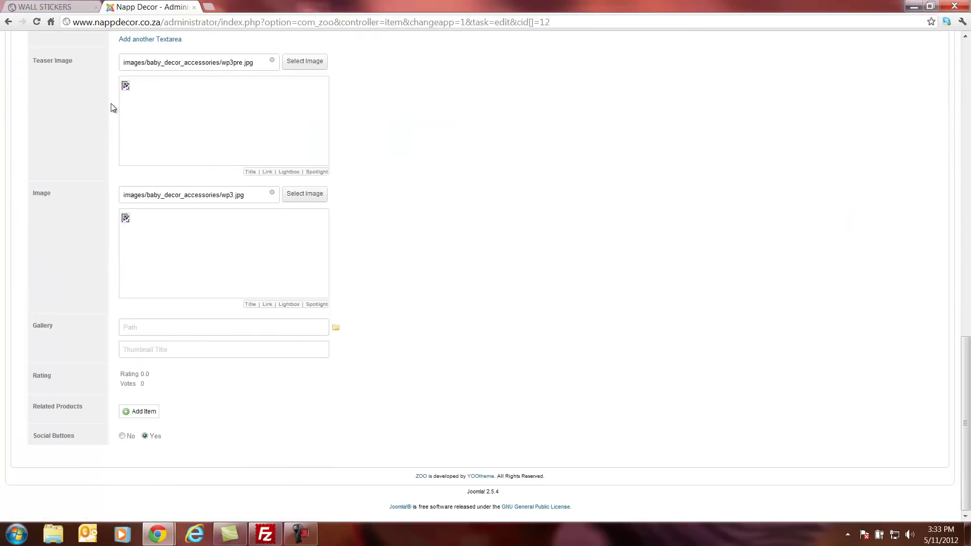
{"action": "left_click", "coordinate": [318, 65]}
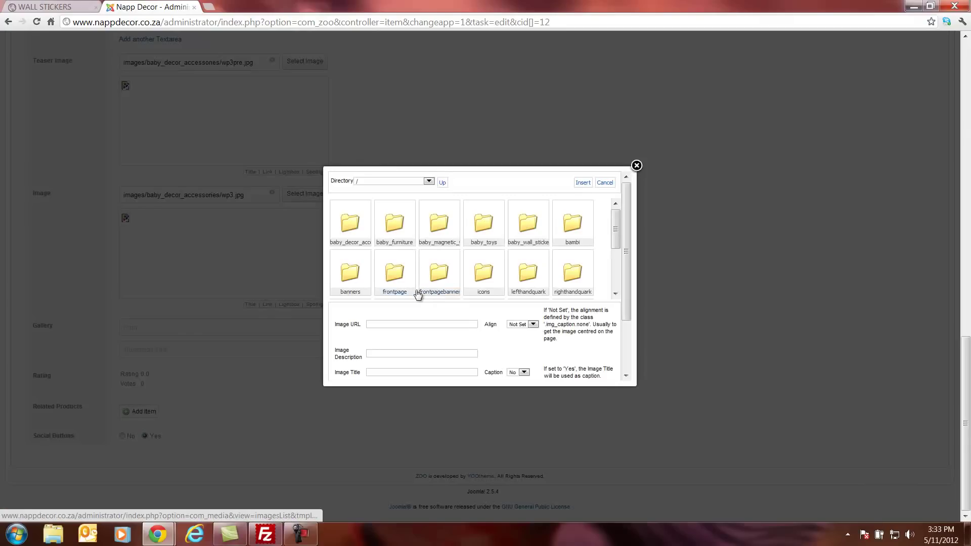
{"action": "left_click", "coordinate": [531, 230]}
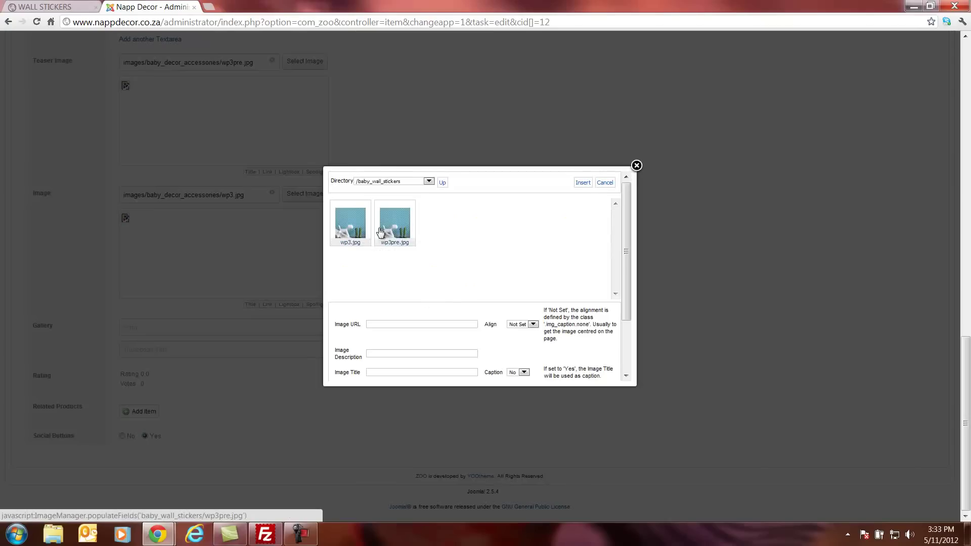
{"action": "left_click", "coordinate": [582, 183]}
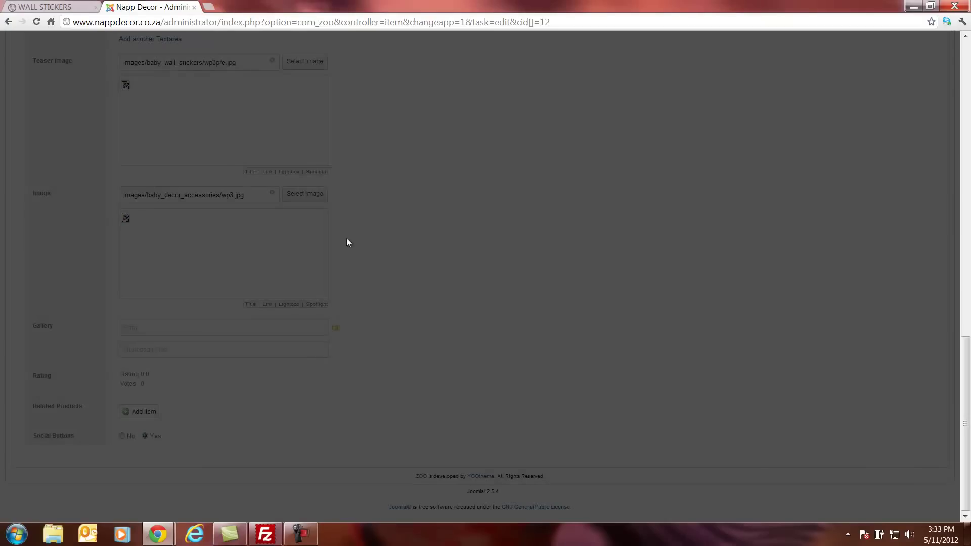
Set the main image to wp3.jpg from baby_wall_stickers and save the item.
{"action": "left_click", "coordinate": [305, 194]}
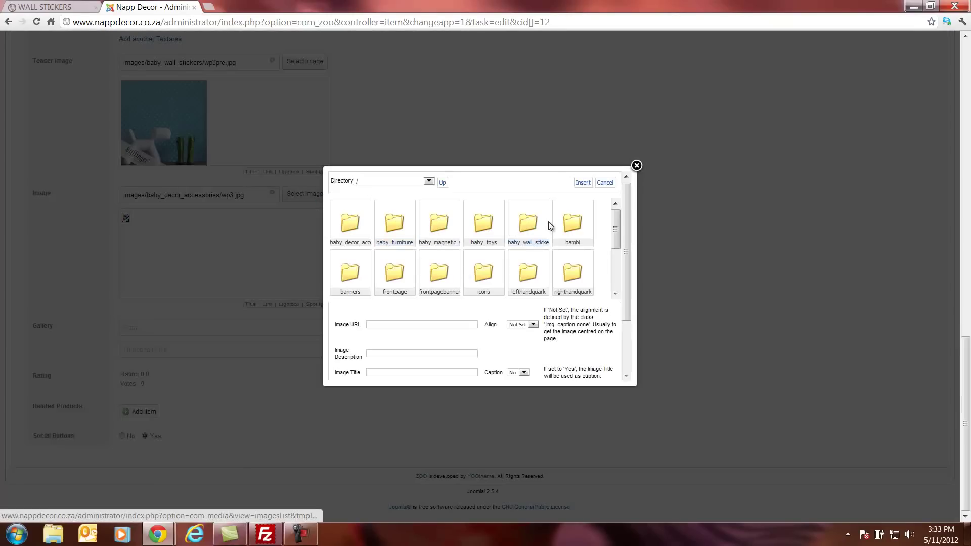
{"action": "left_click", "coordinate": [527, 223]}
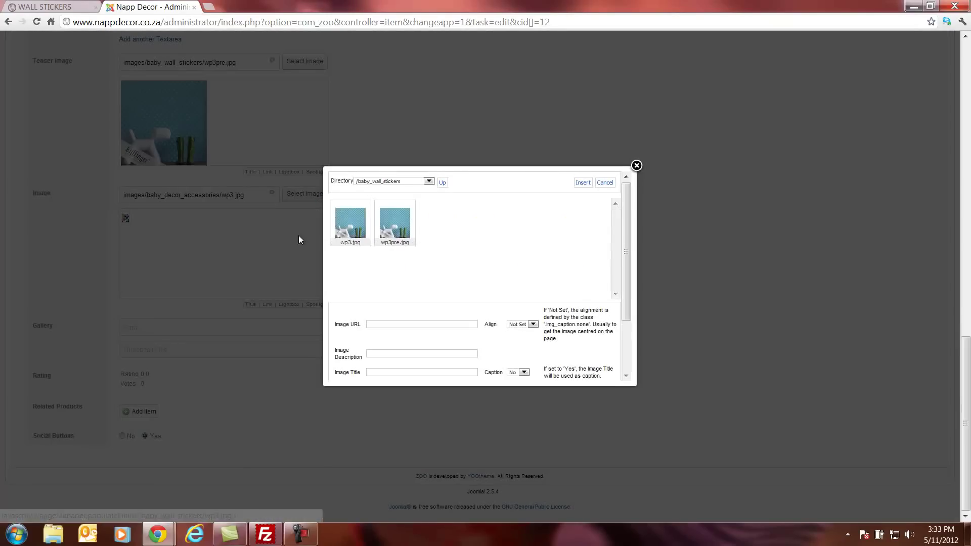
{"action": "left_click", "coordinate": [350, 222]}
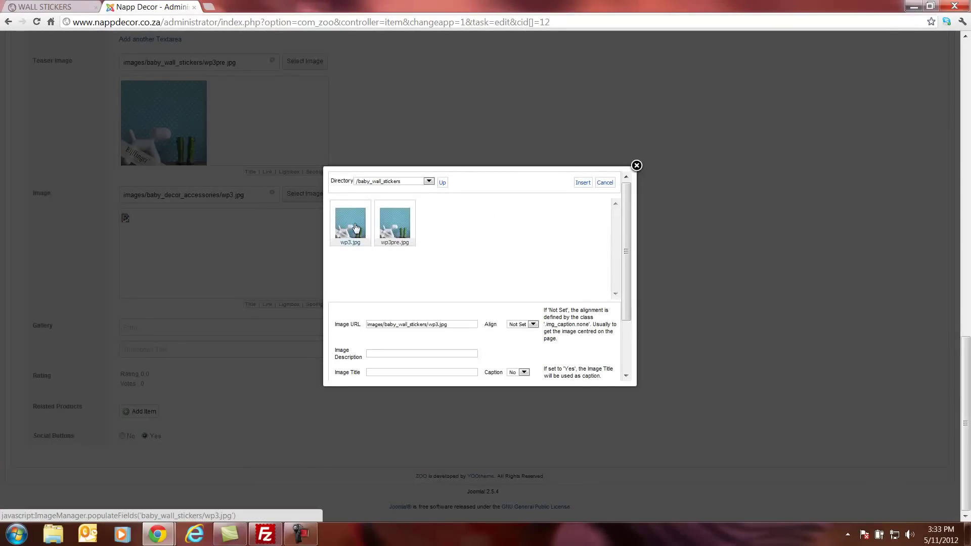
{"action": "left_click", "coordinate": [582, 183]}
{"action": "scroll", "coordinate": [510, 293], "scroll_direction": "up", "scroll_amount": 15}
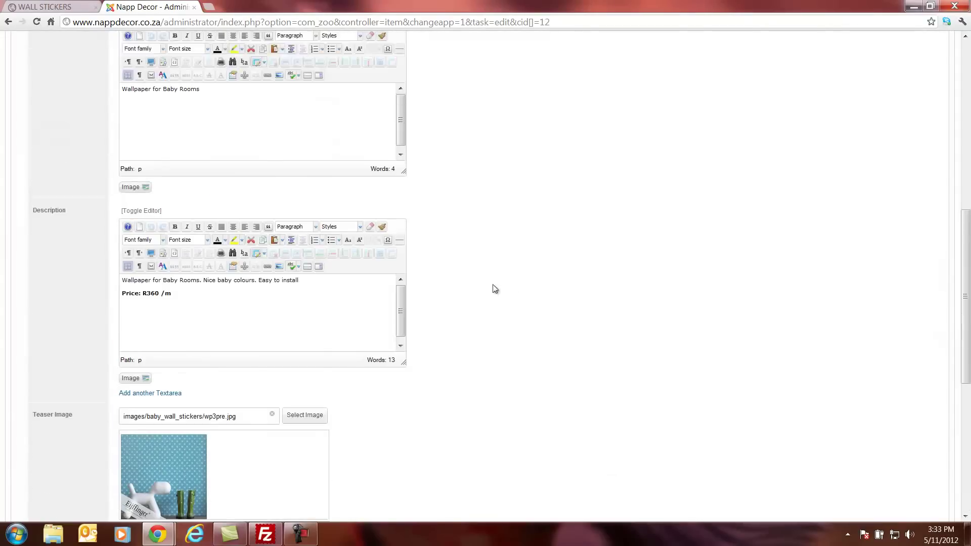
{"action": "left_click", "coordinate": [884, 110]}
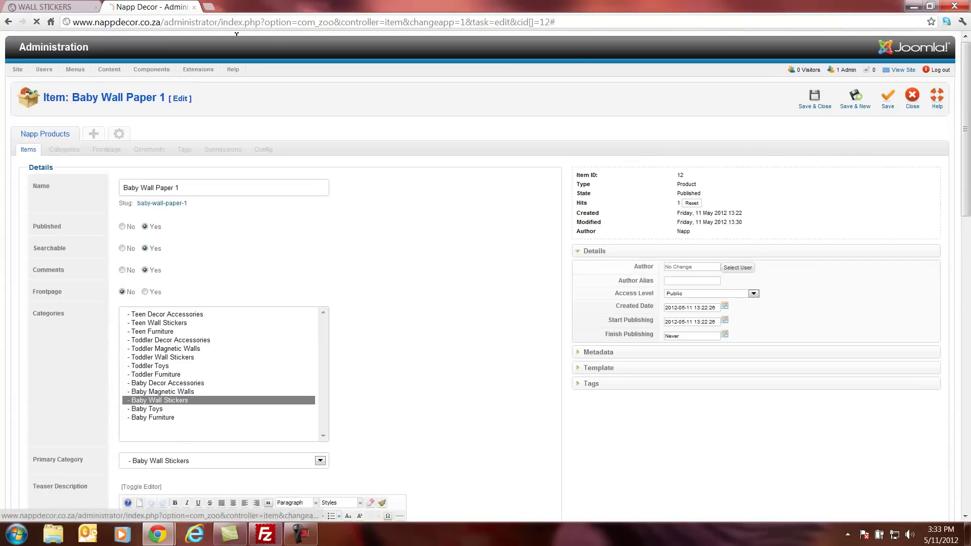
Reload the front-end Wall Stickers page and view Baby Wall Paper 1, showing its image and R360 /m price.
{"action": "left_click", "coordinate": [69, 9]}
{"action": "left_click", "coordinate": [87, 20]}
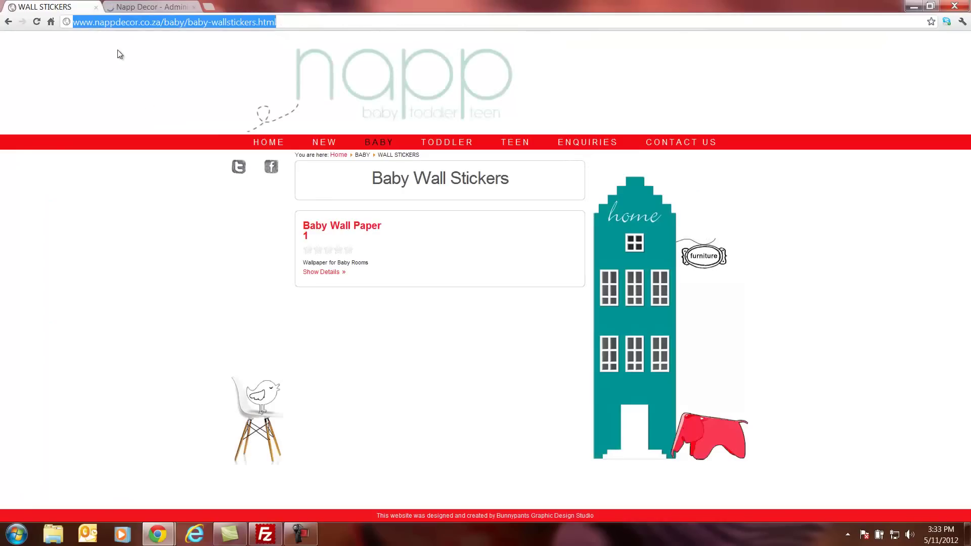
{"action": "key", "text": "Return"}
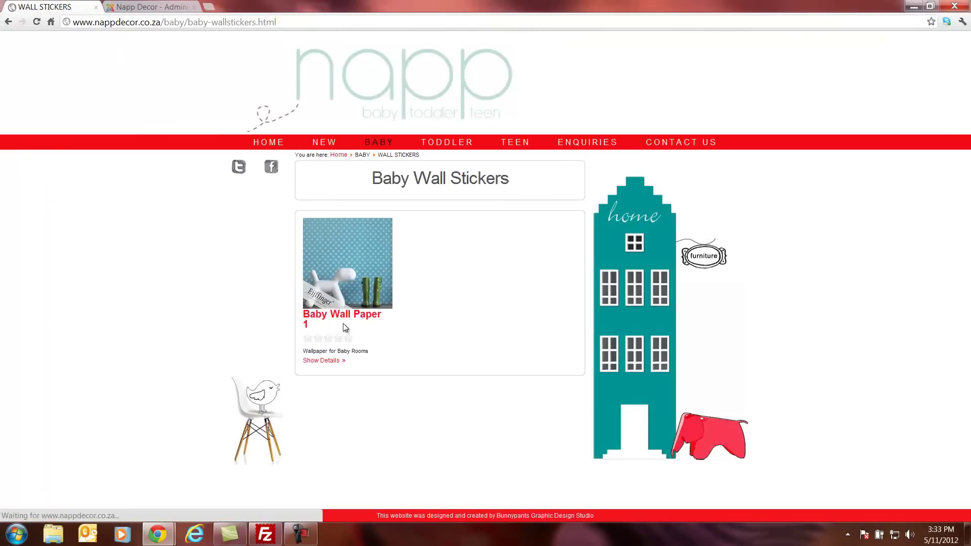
{"action": "left_click", "coordinate": [347, 289]}
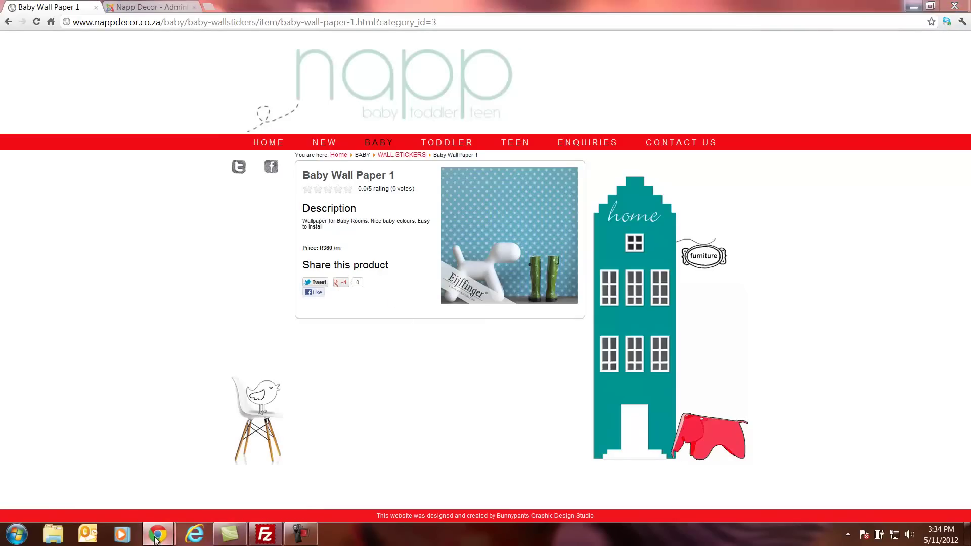
Bring up the Bunny Pants blog and browse its Latest Entries, ending at the Jeep advert post.
{"action": "mouse_move", "coordinate": [143, 540]}
{"action": "left_click", "coordinate": [111, 469]}
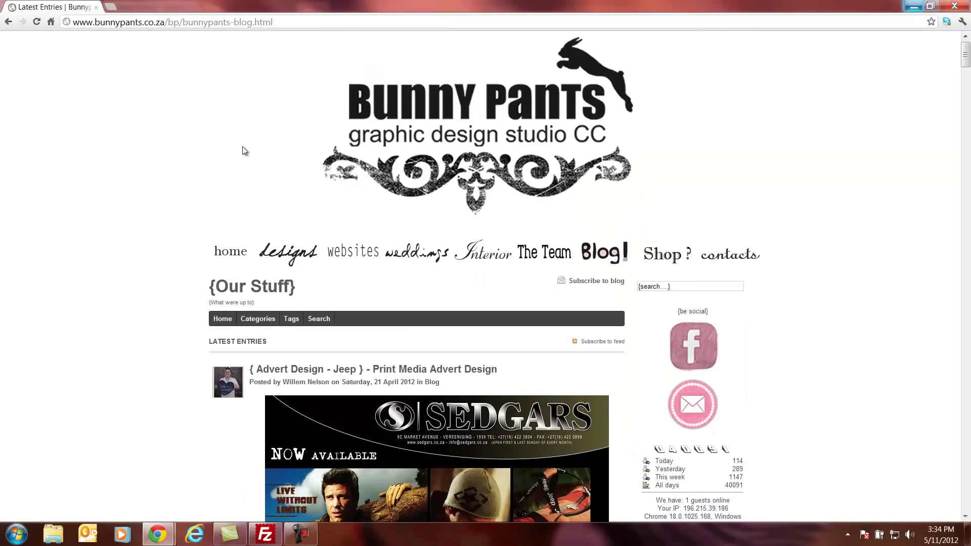
{"action": "scroll", "coordinate": [608, 245], "scroll_direction": "down", "scroll_amount": 2}
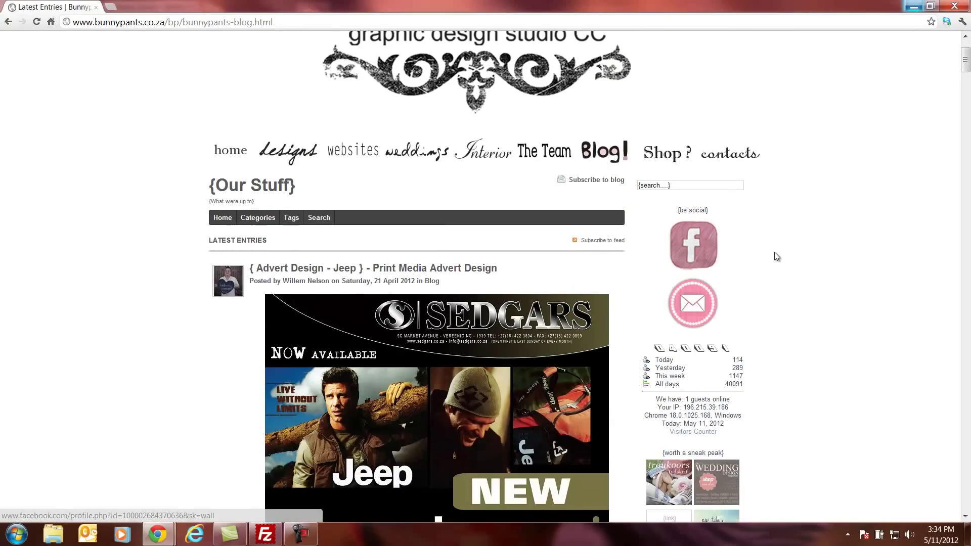
{"action": "scroll", "coordinate": [776, 257], "scroll_direction": "down", "scroll_amount": 3}
{"action": "scroll", "coordinate": [774, 252], "scroll_direction": "down", "scroll_amount": 2}
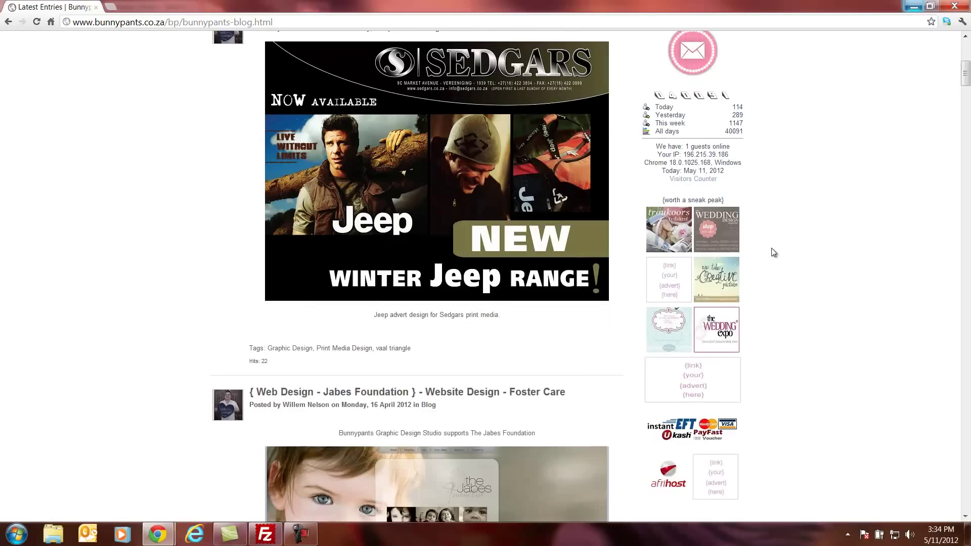
{"action": "scroll", "coordinate": [773, 251], "scroll_direction": "down", "scroll_amount": 2}
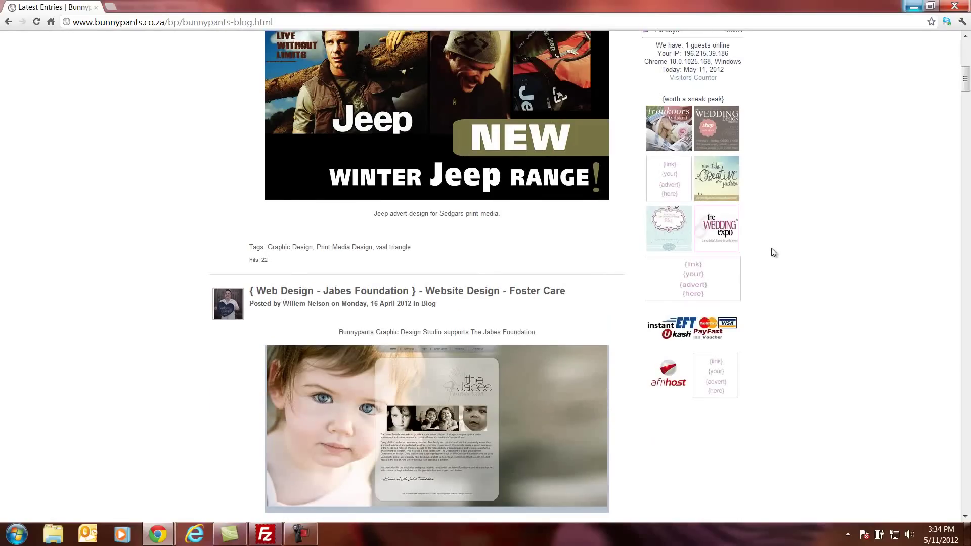
{"action": "scroll", "coordinate": [793, 258], "scroll_direction": "up", "scroll_amount": 3}
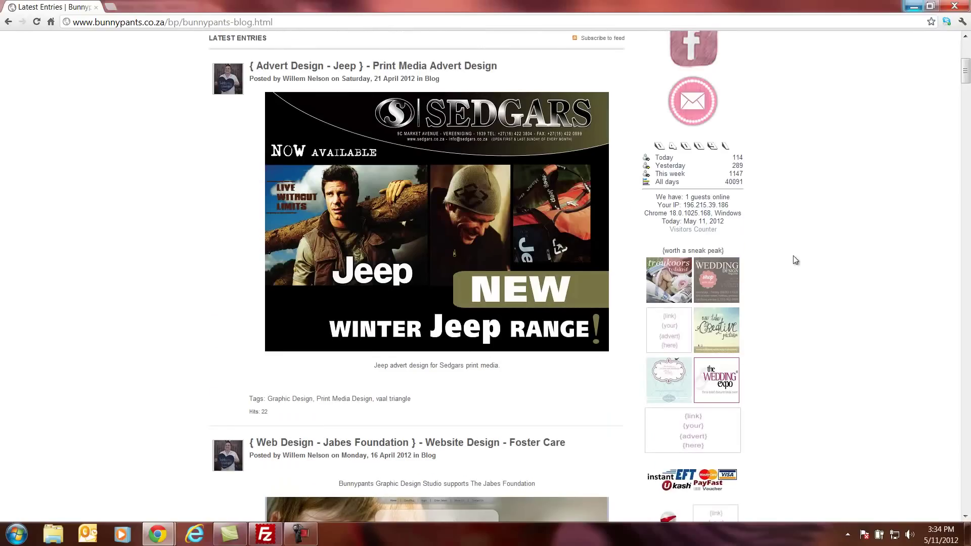
{"action": "scroll", "coordinate": [793, 258], "scroll_direction": "up", "scroll_amount": 5}
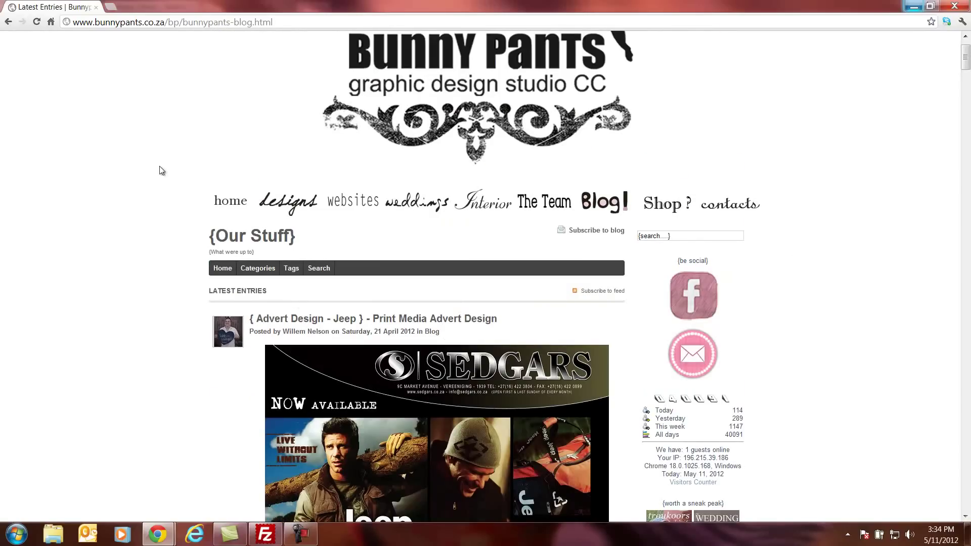